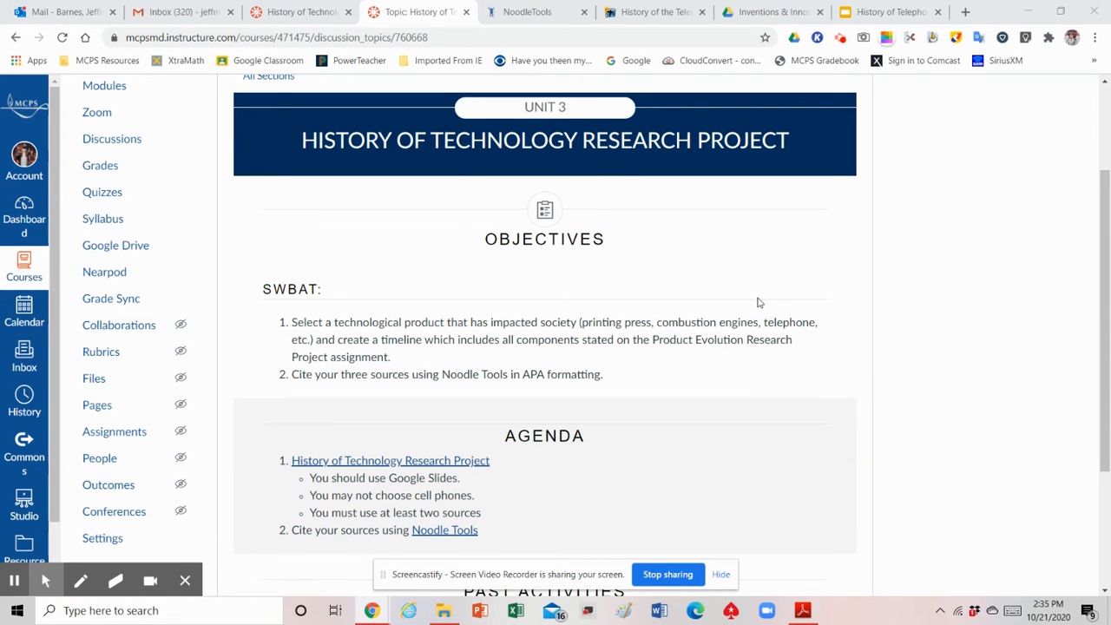
Step: Review the research project agenda, switch to the NoodleTools site and sign in with the school Google account
{"action": "scroll", "coordinate": [757, 300], "scroll_direction": "up", "scroll_amount": 2}
{"action": "scroll", "coordinate": [758, 299], "scroll_direction": "down", "scroll_amount": 4}
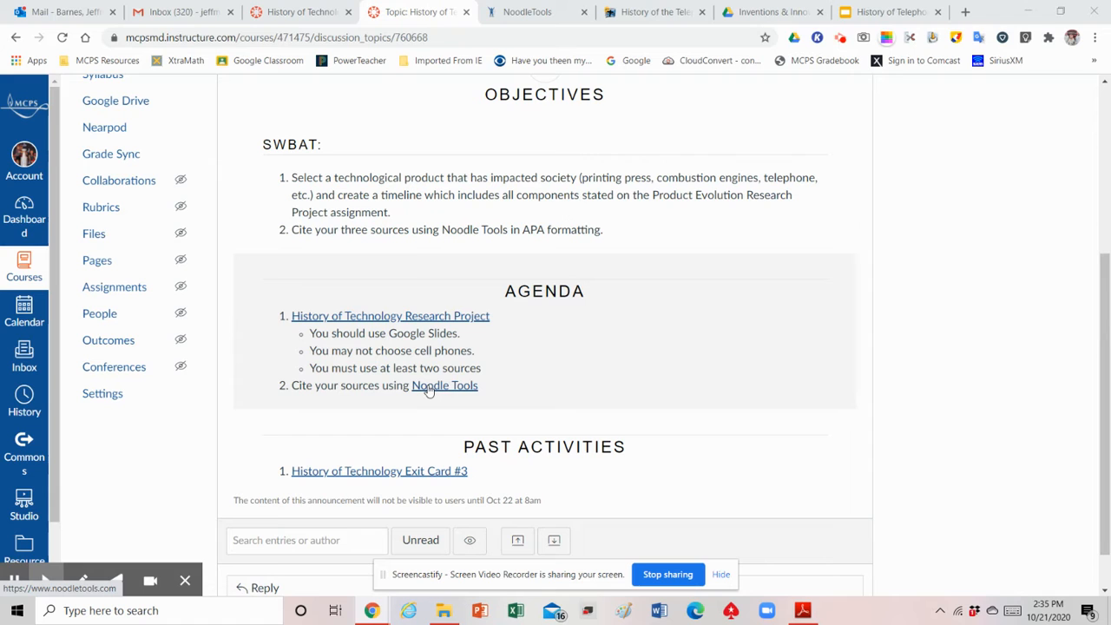
{"action": "left_click", "coordinate": [529, 13]}
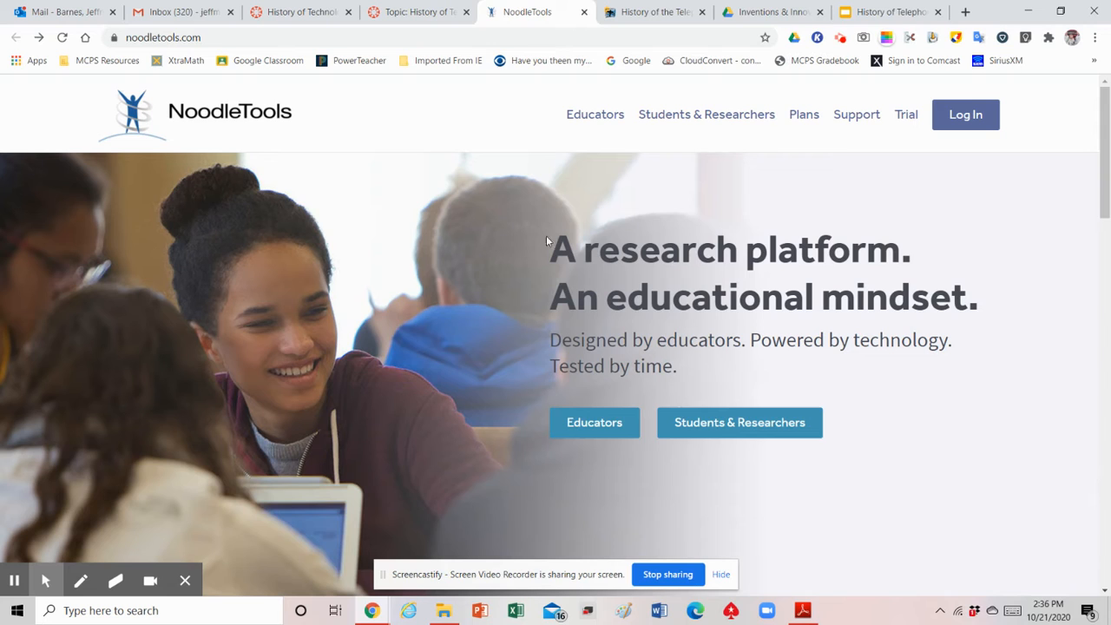
{"action": "left_click", "coordinate": [961, 122]}
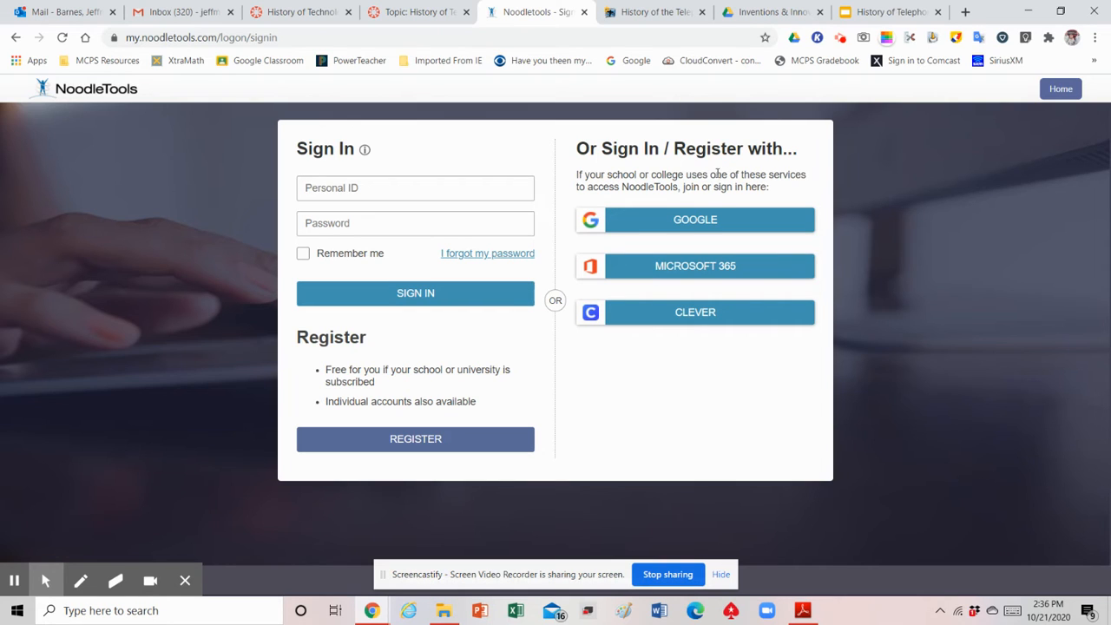
{"action": "left_click", "coordinate": [696, 224]}
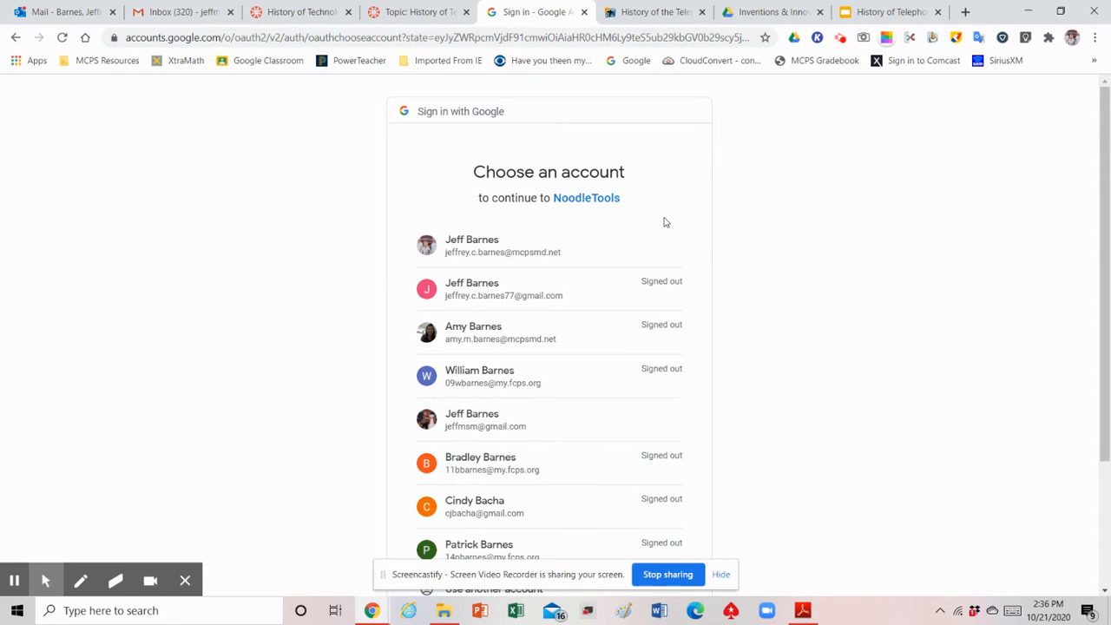
{"action": "left_click", "coordinate": [527, 252]}
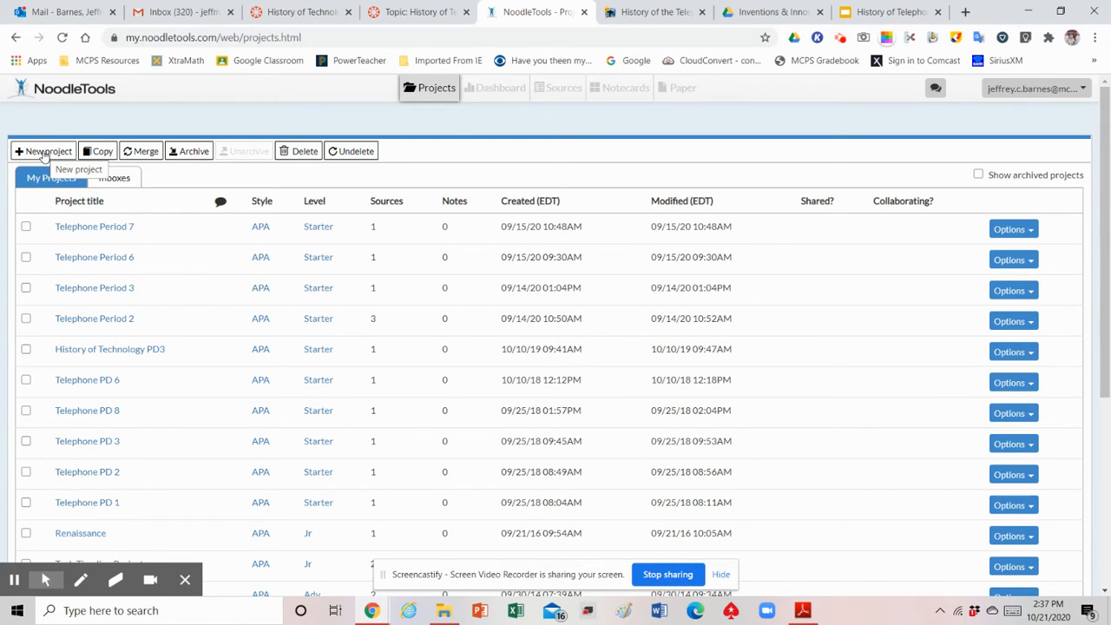
Step: Create a new project titled "Telephone Period 1" with APA citation style and the Starter citation level
{"action": "left_click", "coordinate": [45, 152]}
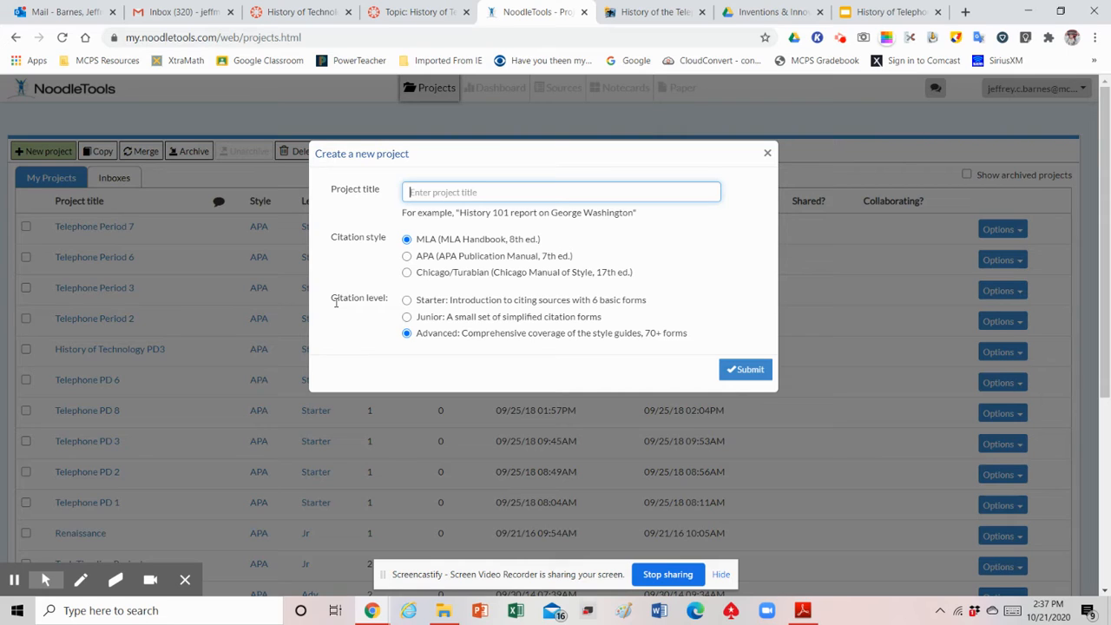
{"action": "type", "text": "T"}
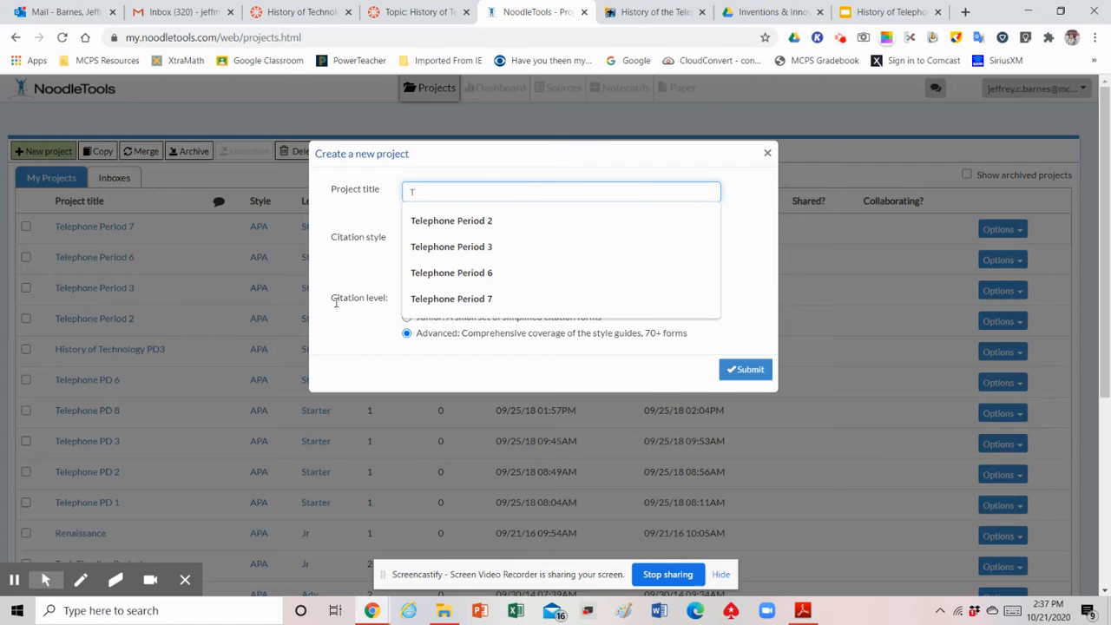
{"action": "type", "text": "elephone Period 1"}
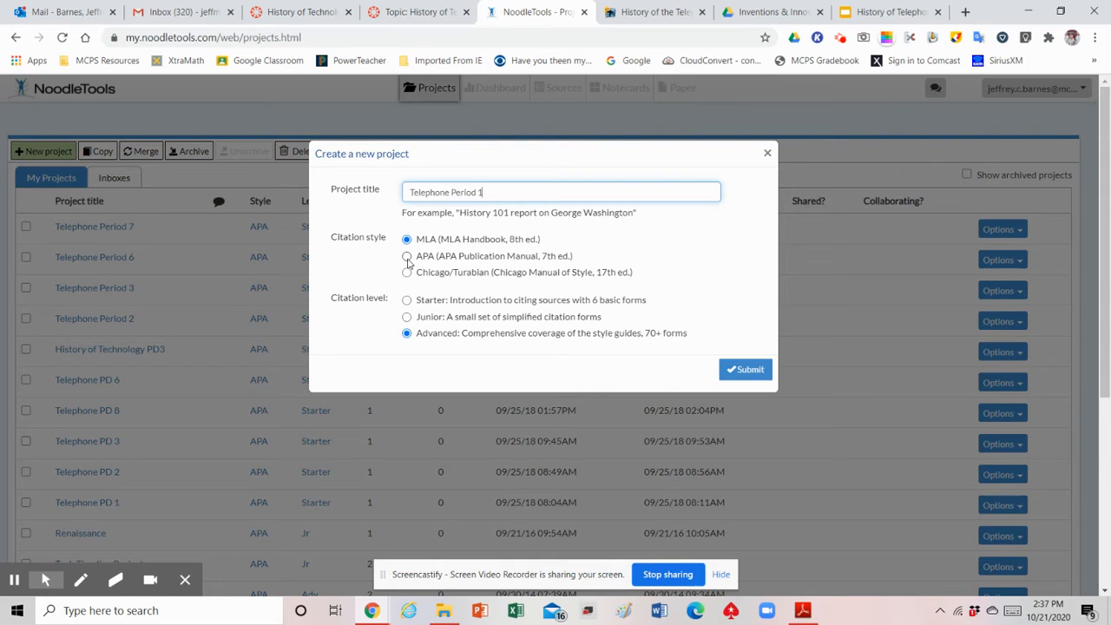
{"action": "left_click", "coordinate": [407, 257]}
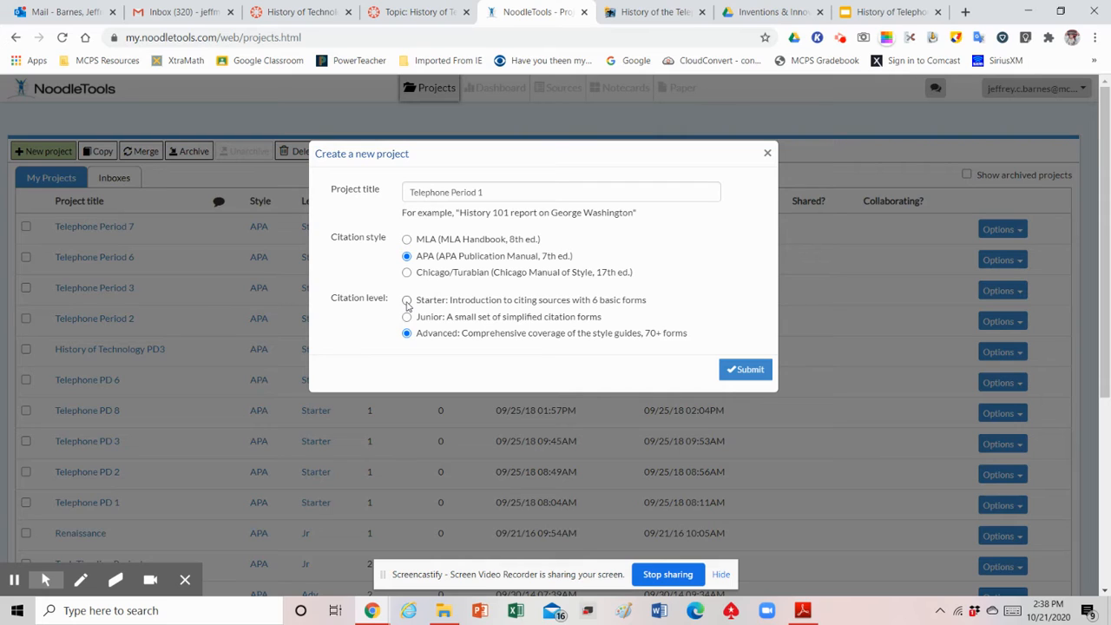
{"action": "left_click", "coordinate": [407, 301]}
{"action": "left_click", "coordinate": [750, 371]}
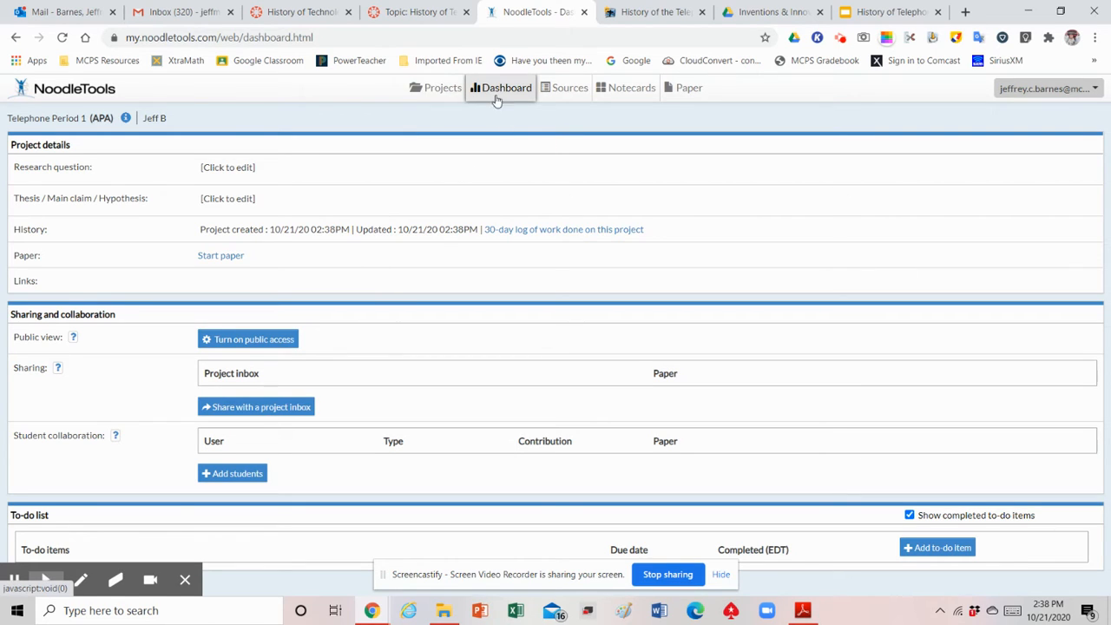
Step: Start a new source citation in the project's bibliography, choosing Website as its location and Web Page as its type
{"action": "left_click", "coordinate": [566, 93]}
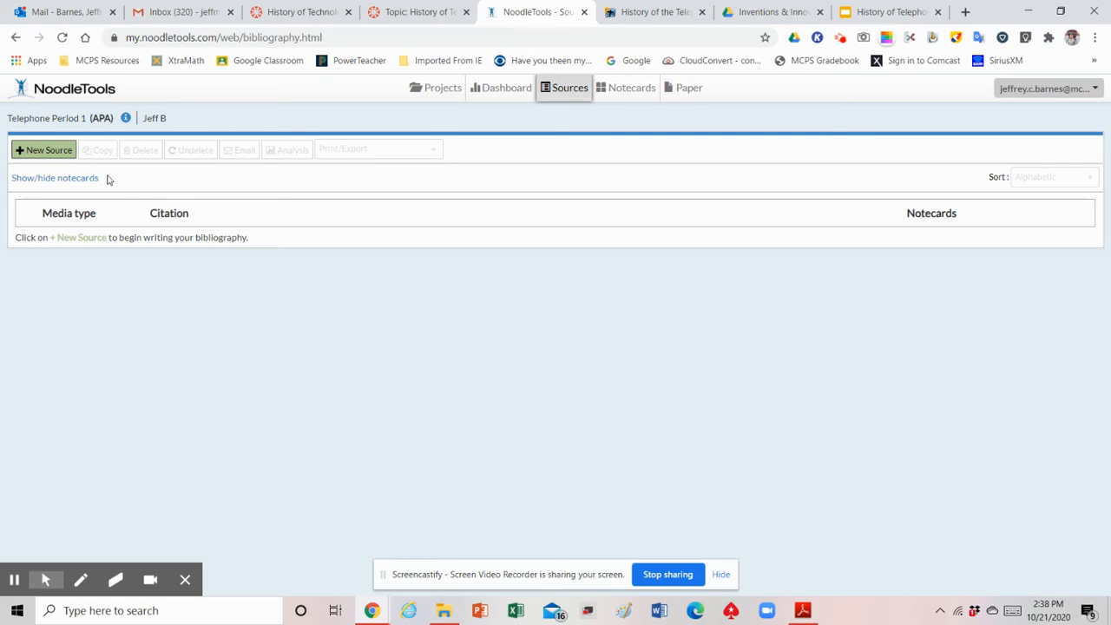
{"action": "left_click", "coordinate": [47, 151]}
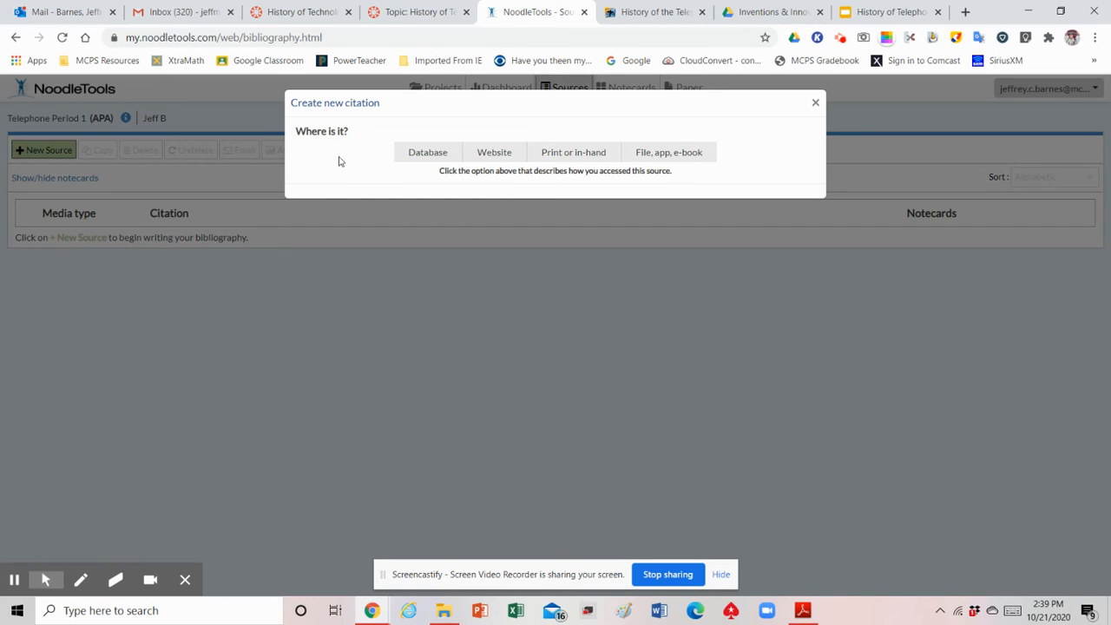
{"action": "left_click", "coordinate": [498, 158]}
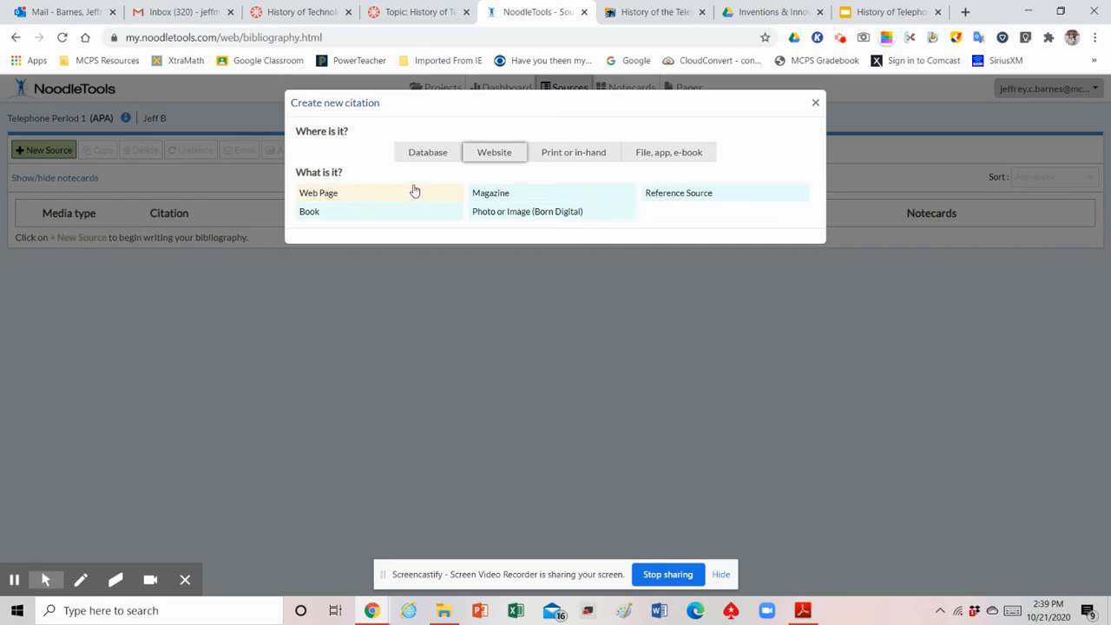
{"action": "left_click", "coordinate": [329, 196]}
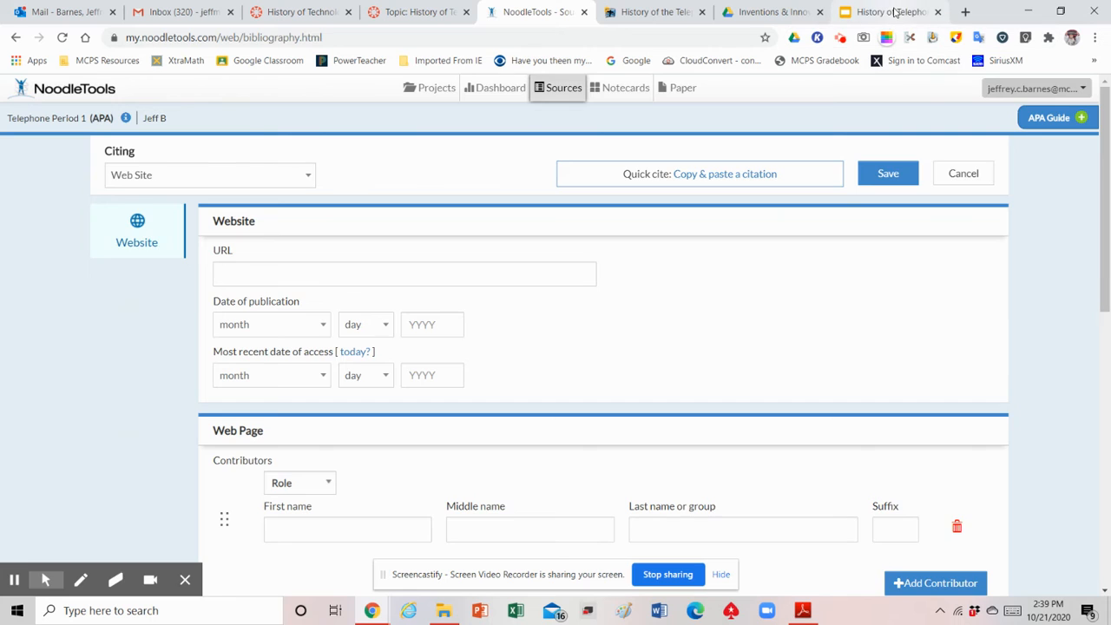
Step: View the source links on slide 14 of the History of Telephone presentation and return to the citation form
{"action": "left_click", "coordinate": [894, 12]}
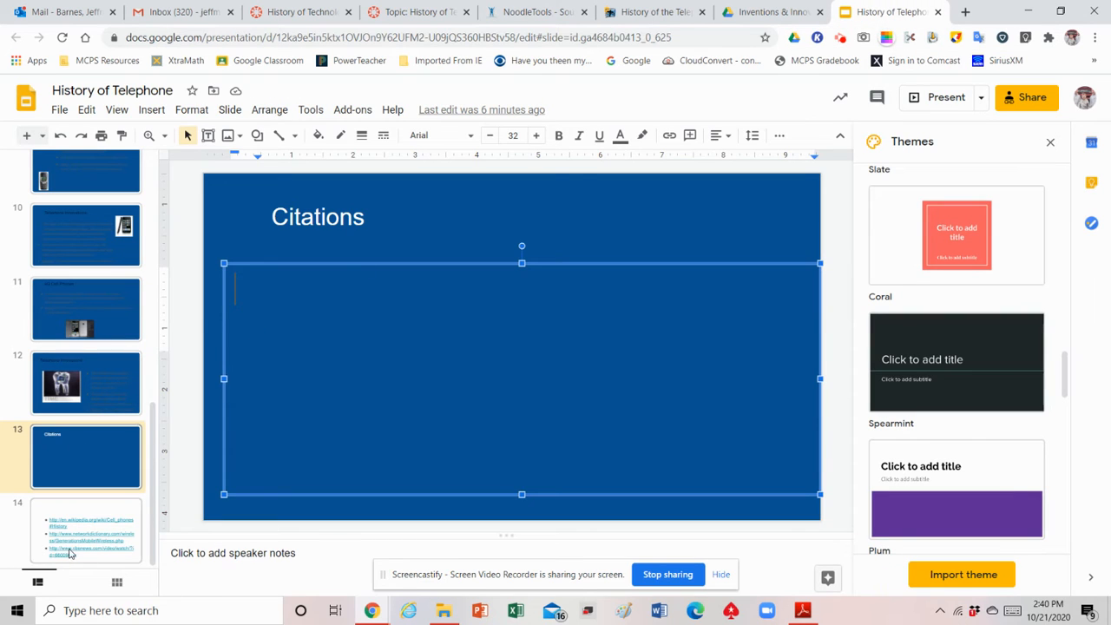
{"action": "left_click", "coordinate": [72, 554]}
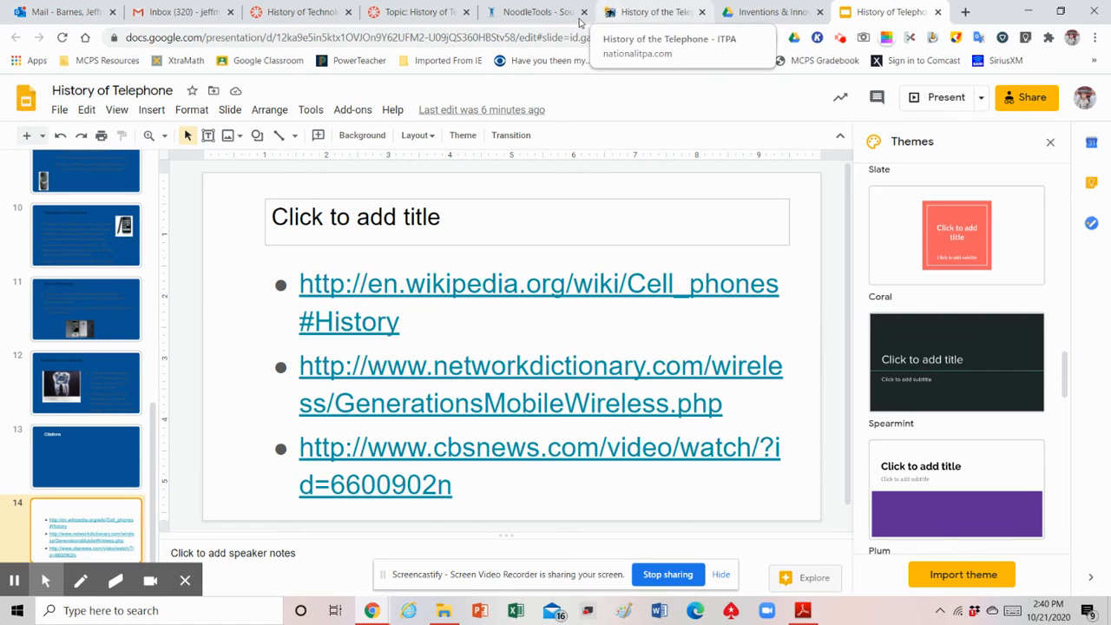
{"action": "left_click", "coordinate": [516, 14]}
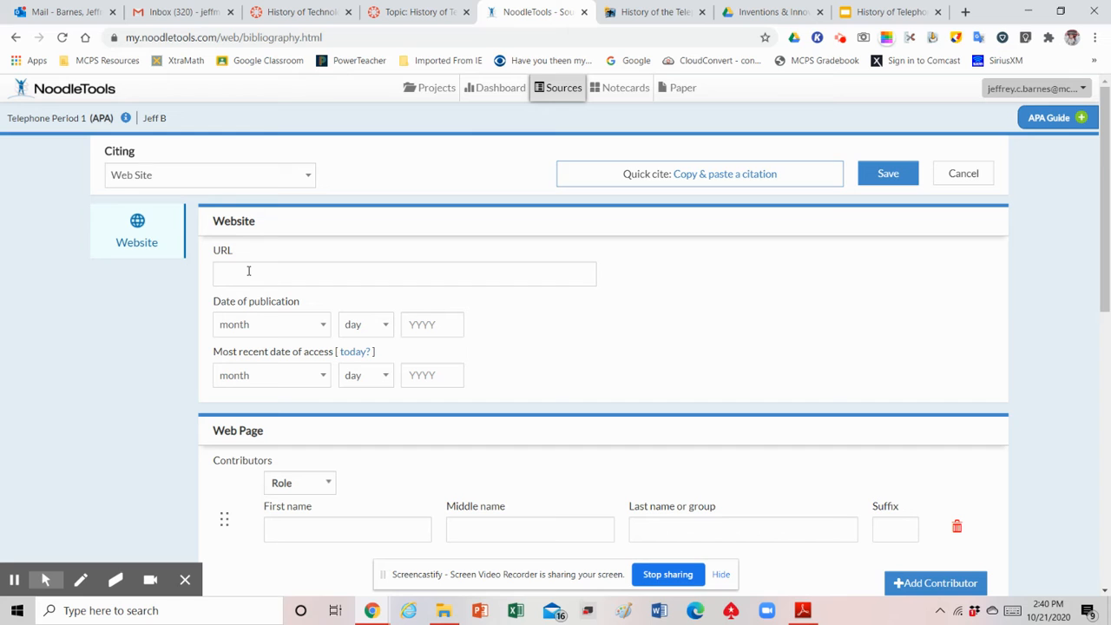
Step: Copy the web address of the ITPA History of the Telephone article into the citation's URL field
{"action": "left_click", "coordinate": [648, 14]}
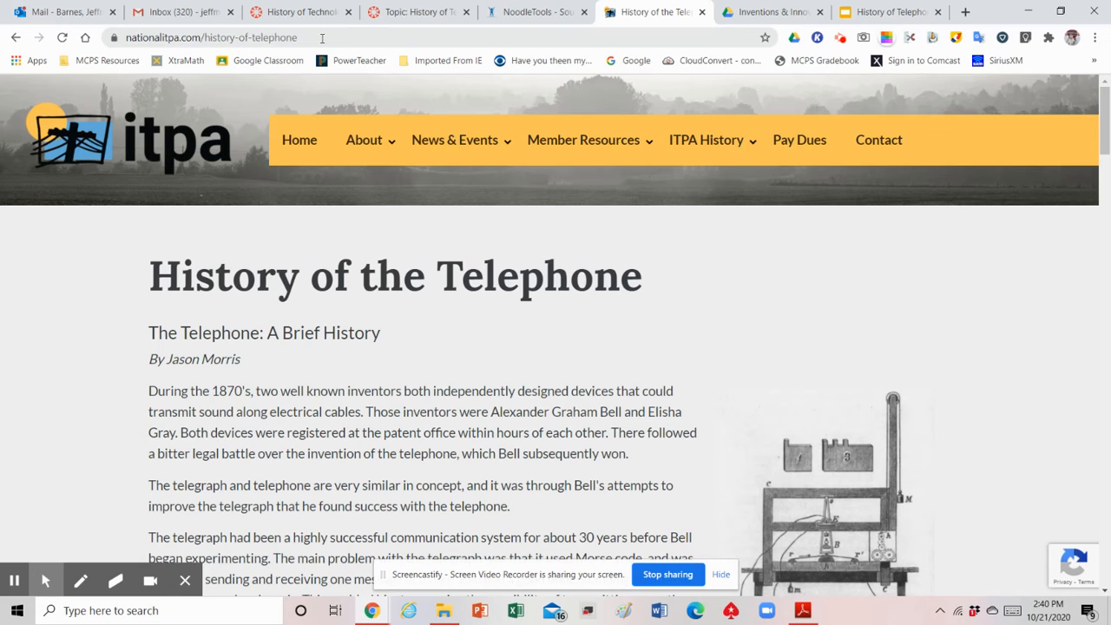
{"action": "left_click", "coordinate": [322, 39]}
{"action": "key", "text": "ctrl+c"}
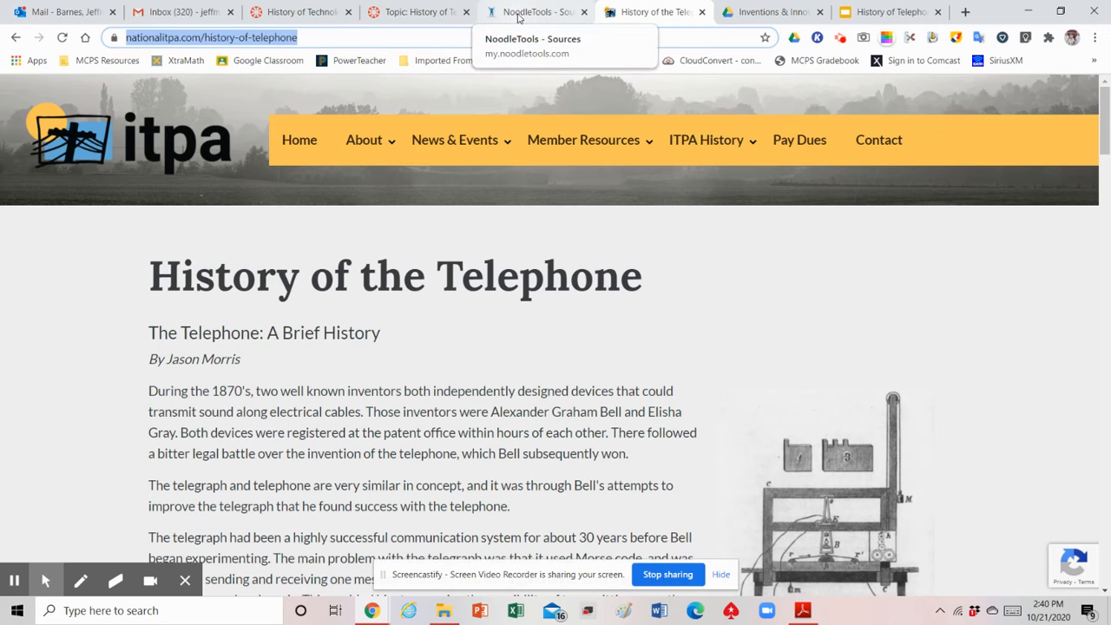
{"action": "left_click", "coordinate": [518, 17]}
{"action": "left_click", "coordinate": [276, 274]}
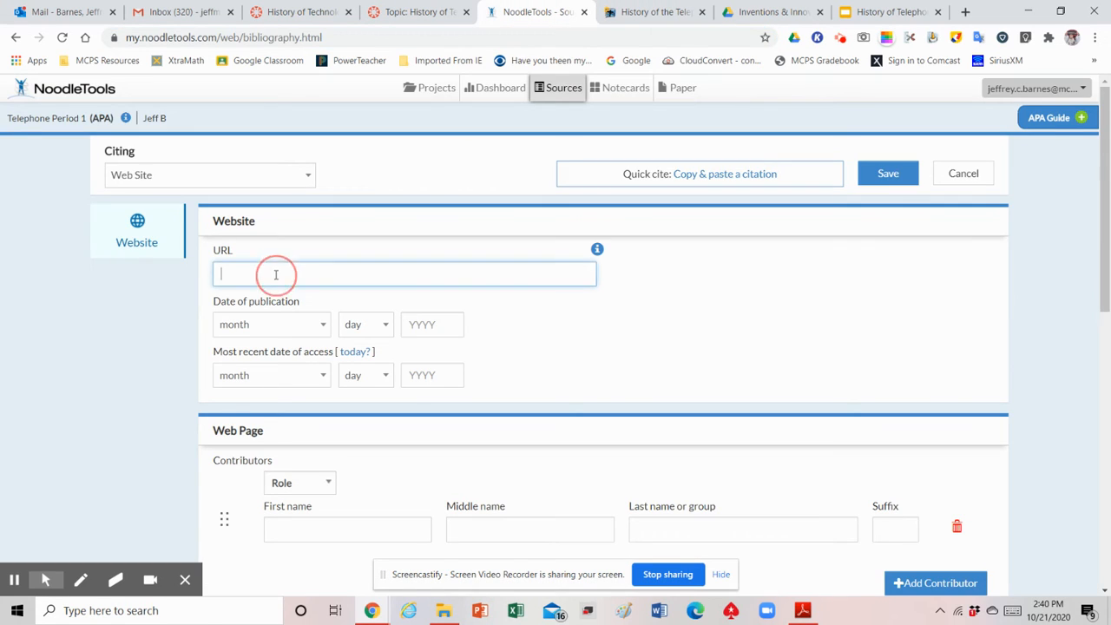
{"action": "key", "text": "ctrl+v"}
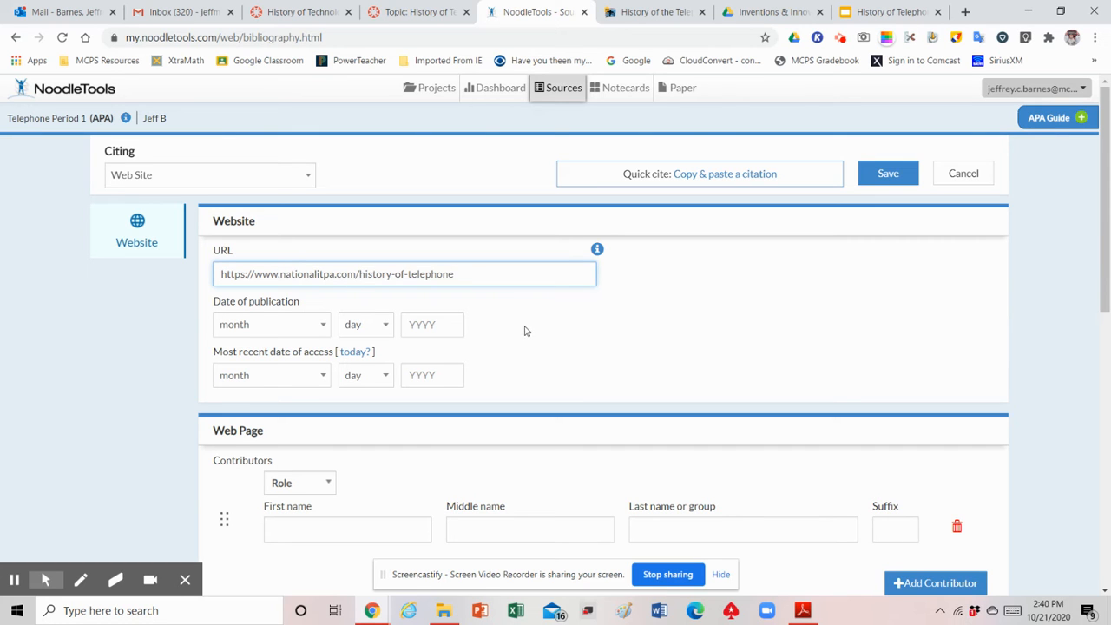
Step: Check the ITPA telephone article for a publication date and return to the citation form
{"action": "left_click", "coordinate": [646, 15]}
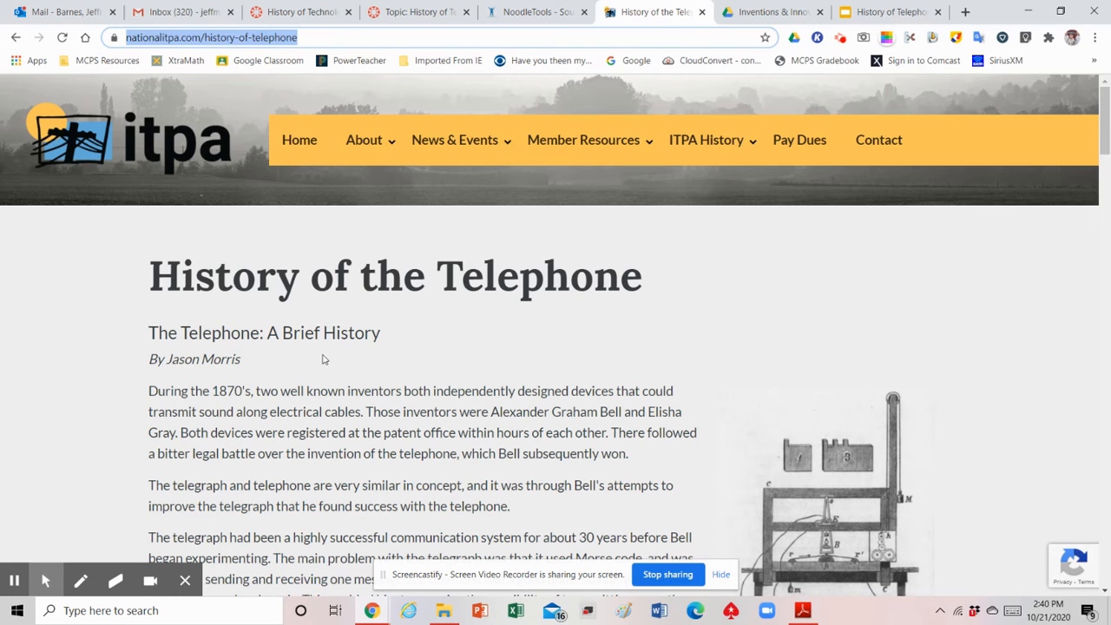
{"action": "left_click", "coordinate": [508, 11]}
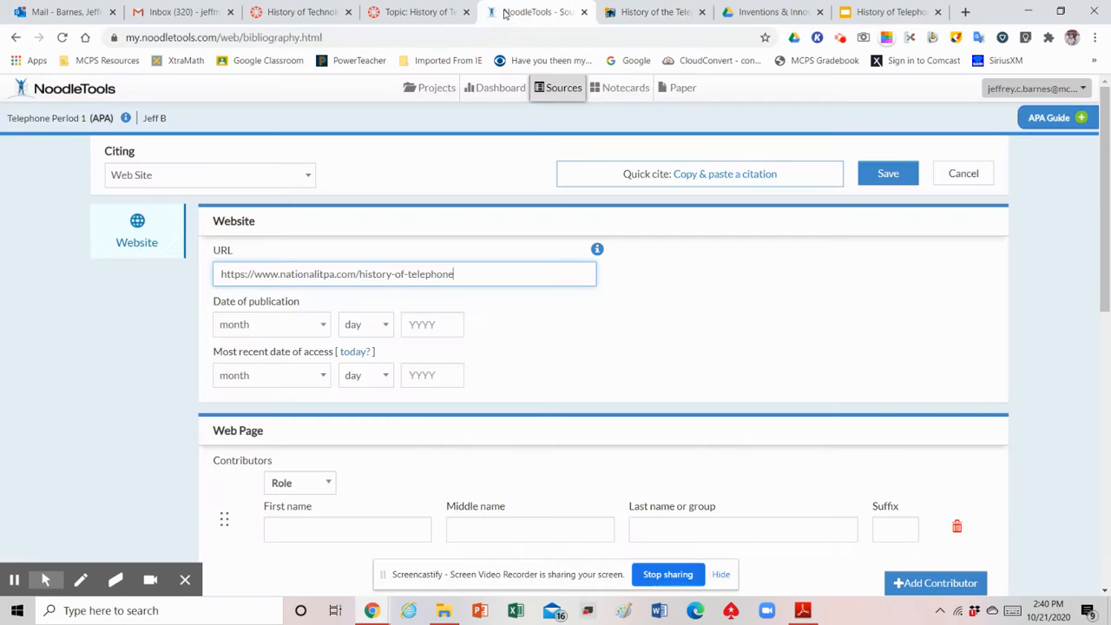
{"action": "left_click", "coordinate": [630, 18]}
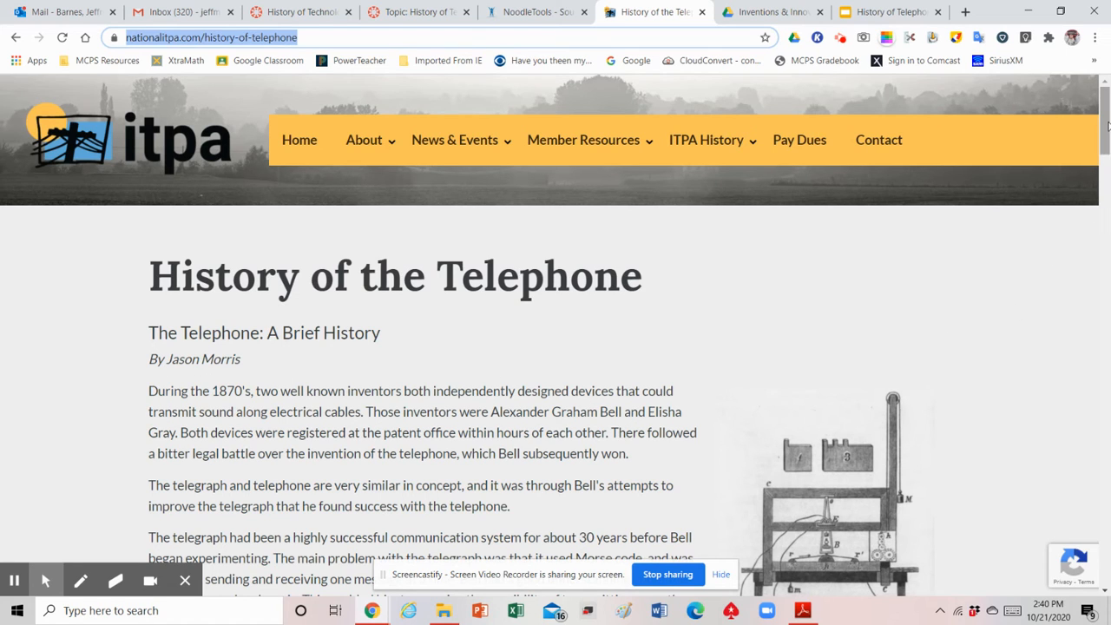
{"action": "mouse_move", "coordinate": [1108, 125]}
{"action": "left_mouse_down"}
{"action": "mouse_move", "coordinate": [1092, 348]}
{"action": "mouse_move", "coordinate": [1092, 549]}
{"action": "mouse_move", "coordinate": [1104, 526]}
{"action": "mouse_move", "coordinate": [1103, 559]}
{"action": "mouse_move", "coordinate": [1098, 107]}
{"action": "mouse_move", "coordinate": [1089, 137]}
{"action": "left_mouse_up"}
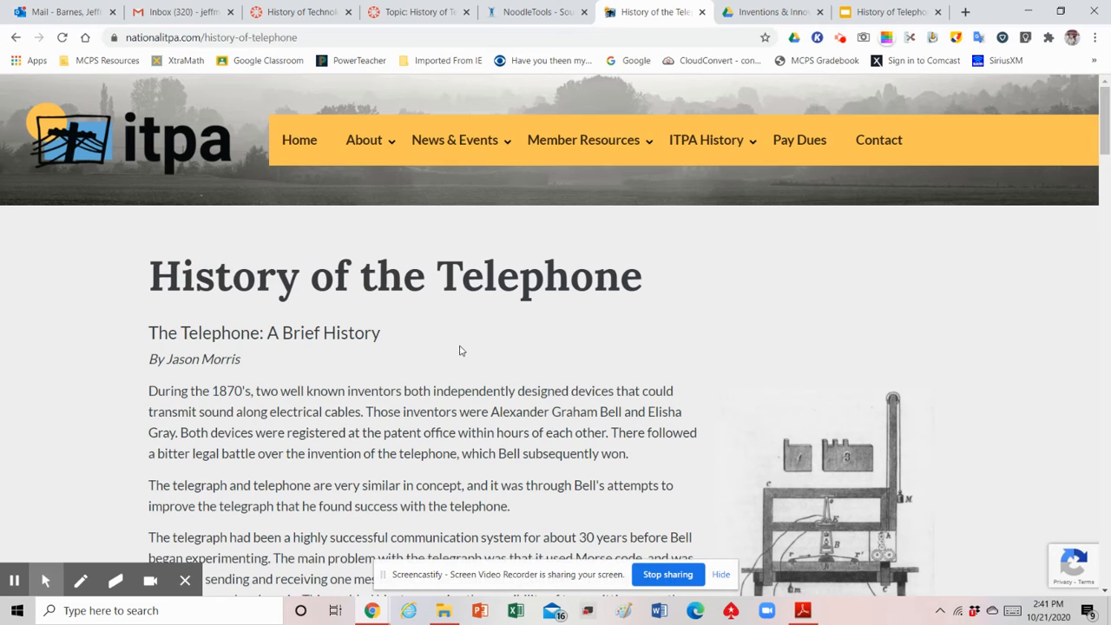
{"action": "left_click", "coordinate": [538, 12]}
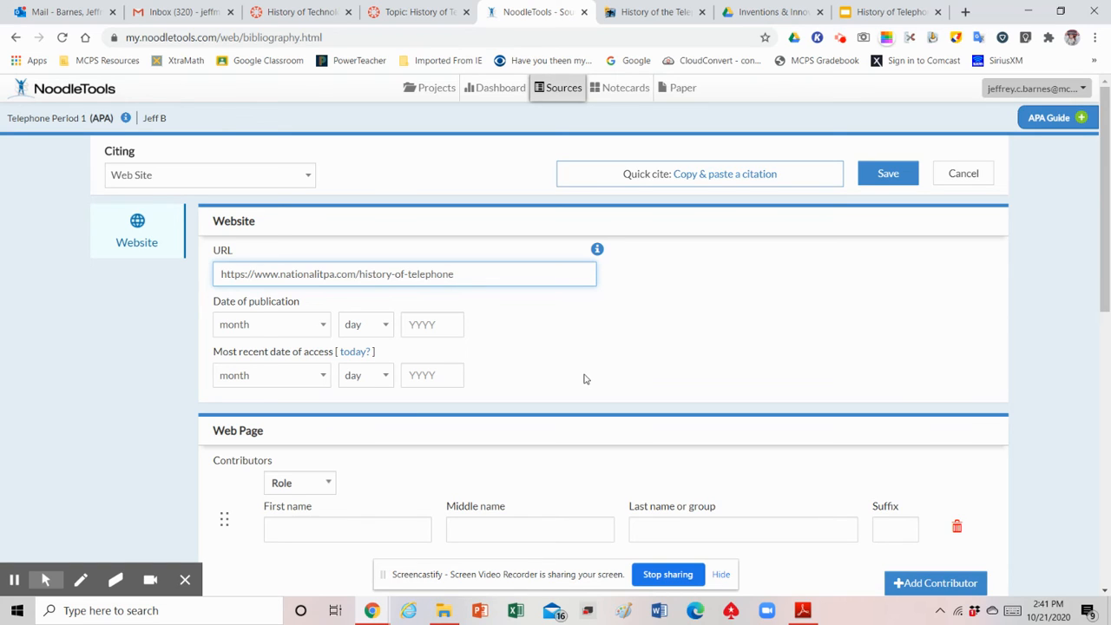
Step: Set the citation's most recent date of access to October 21, 2020
{"action": "left_click", "coordinate": [318, 380]}
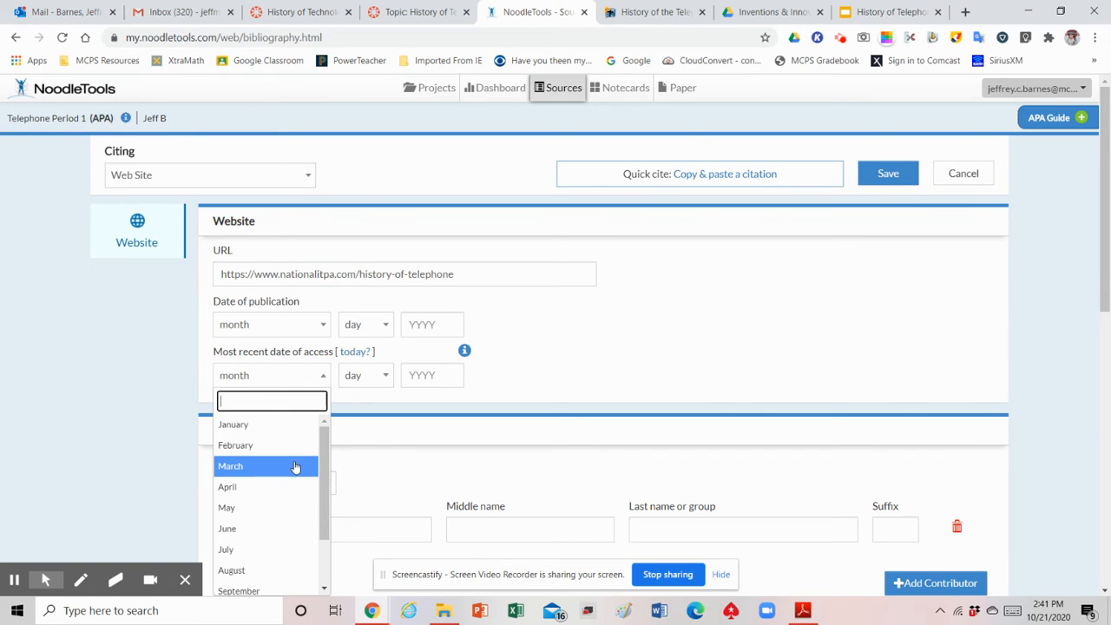
{"action": "scroll", "coordinate": [294, 465], "scroll_direction": "down", "scroll_amount": 2}
{"action": "left_click", "coordinate": [274, 542]}
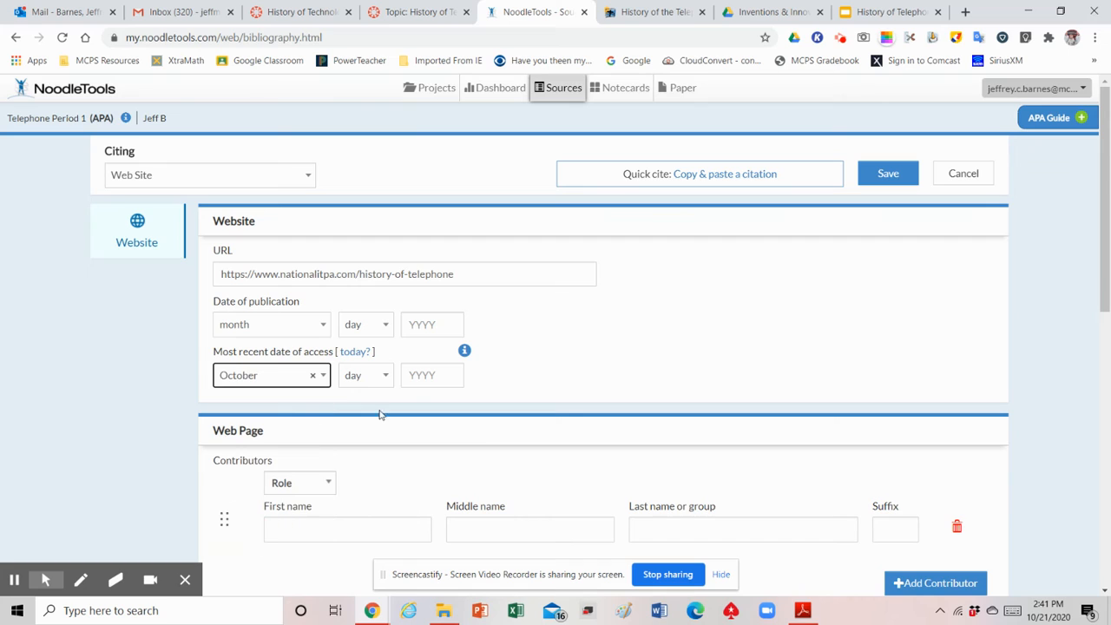
{"action": "left_click", "coordinate": [385, 376]}
{"action": "scroll", "coordinate": [353, 493], "scroll_direction": "down", "scroll_amount": 4}
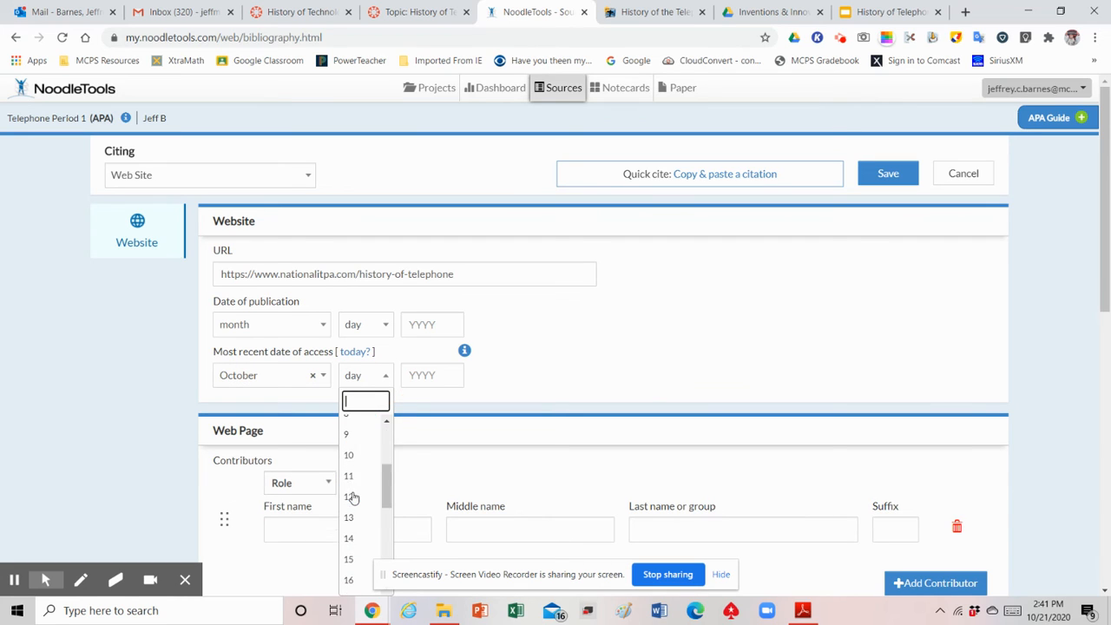
{"action": "left_click", "coordinate": [353, 481]}
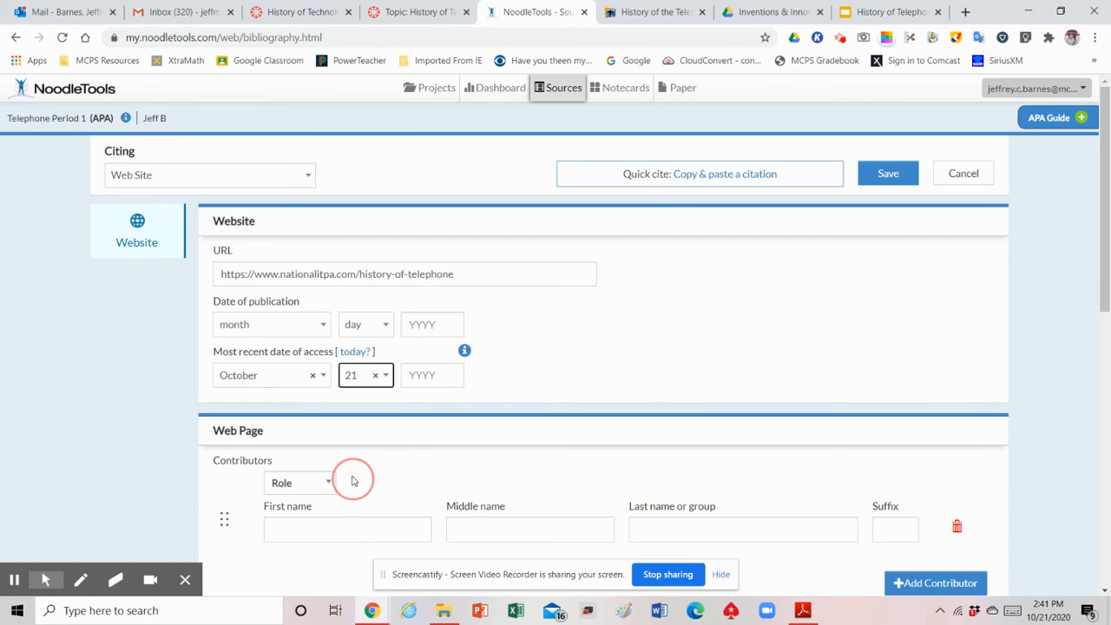
{"action": "left_click", "coordinate": [440, 375]}
{"action": "type", "text": "2020"}
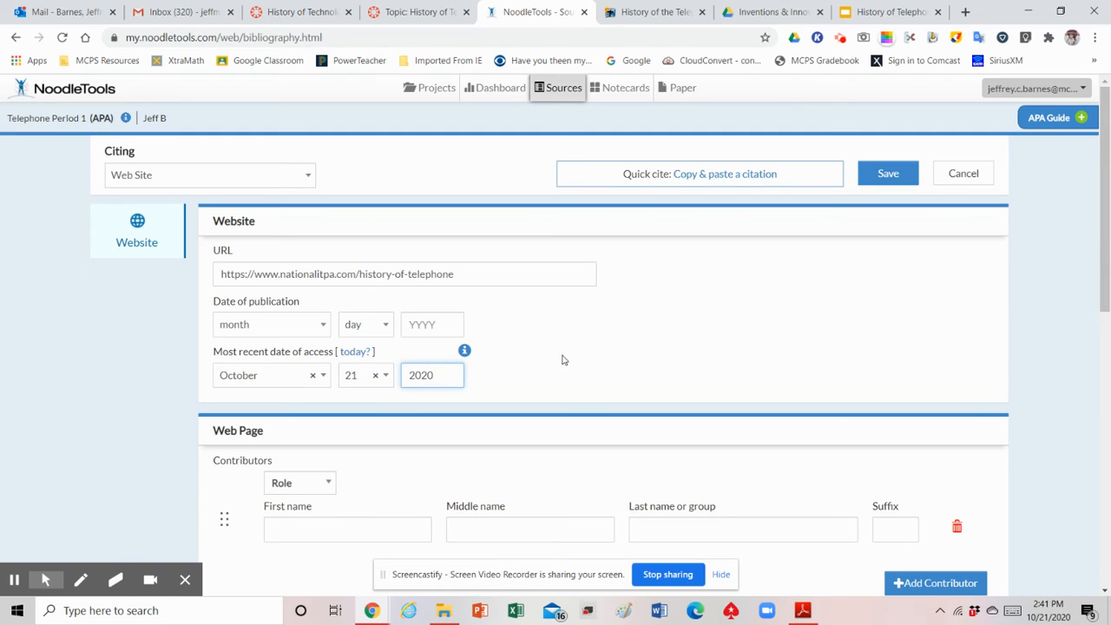
Step: Check the ITPA telephone article for its author and return to the contributors part of the citation form
{"action": "scroll", "coordinate": [560, 362], "scroll_direction": "down", "scroll_amount": 1}
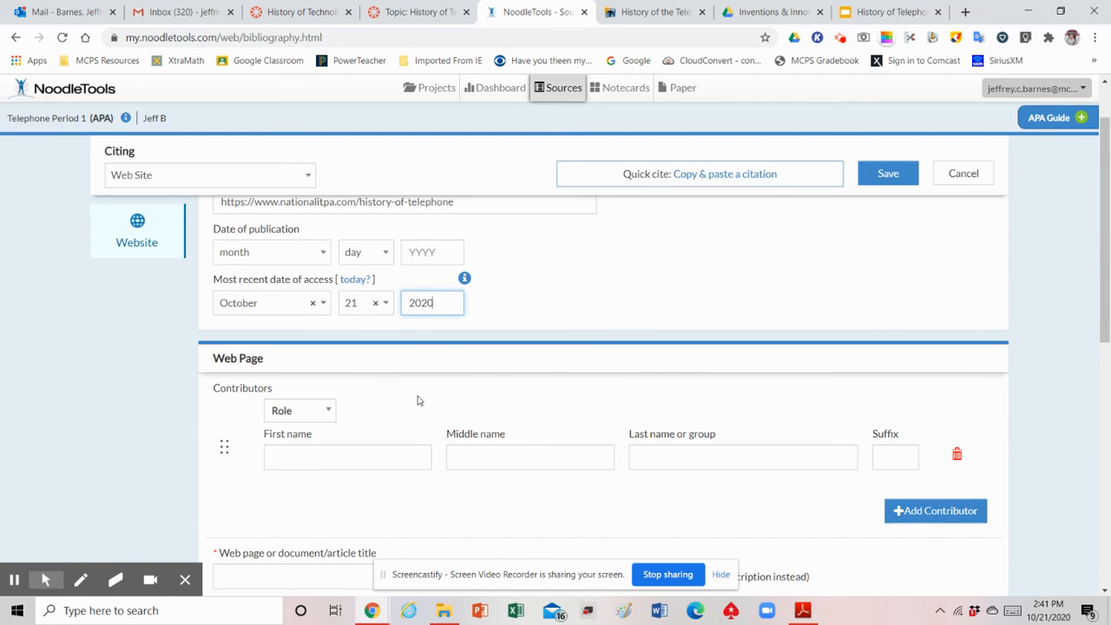
{"action": "scroll", "coordinate": [417, 396], "scroll_direction": "down", "scroll_amount": 1}
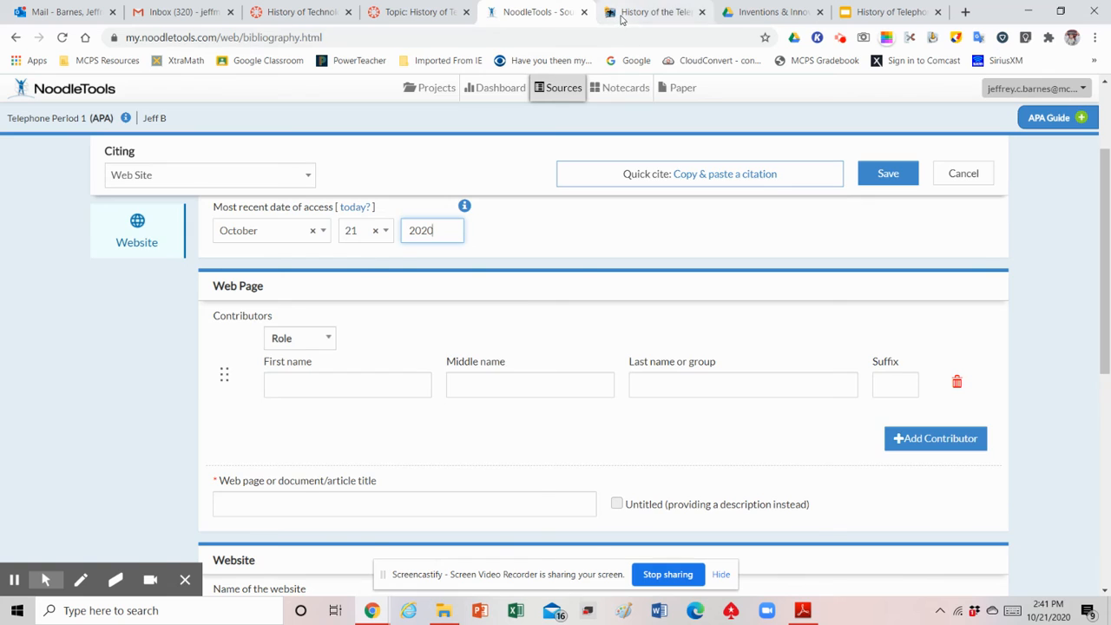
{"action": "left_click", "coordinate": [651, 12]}
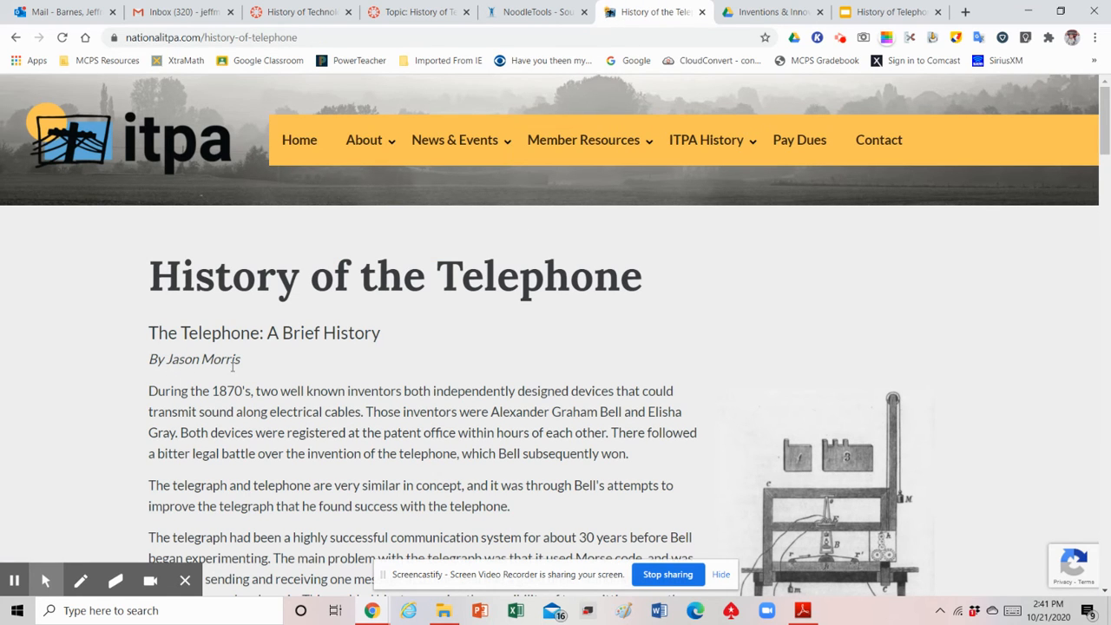
{"action": "left_click", "coordinate": [539, 17]}
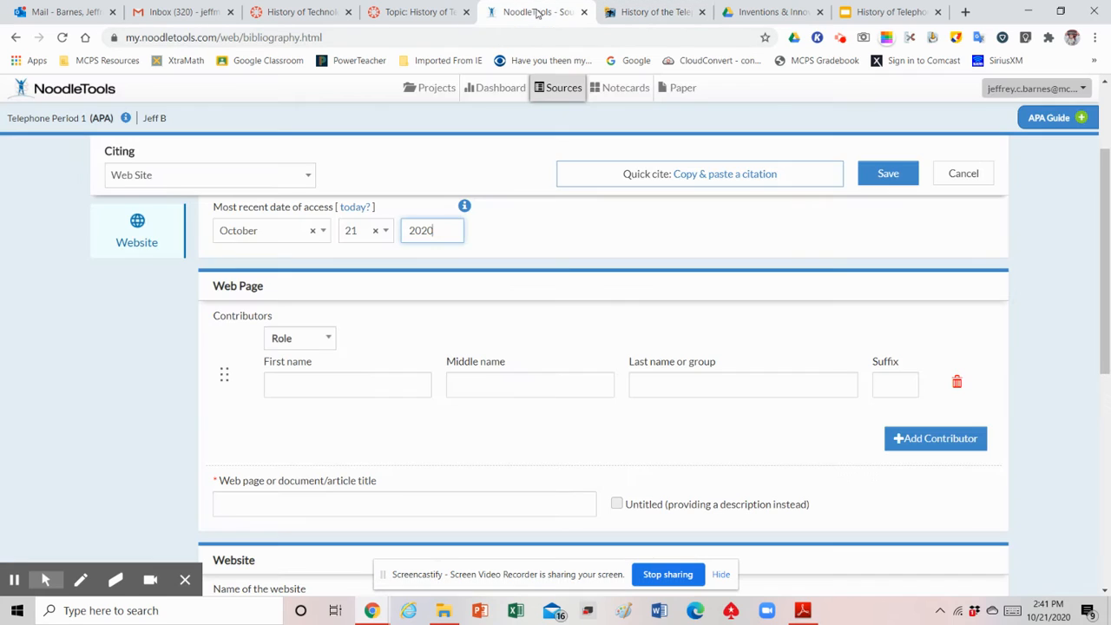
Step: Set the contributor role to Author and enter the article author's first and last name
{"action": "left_click", "coordinate": [326, 340]}
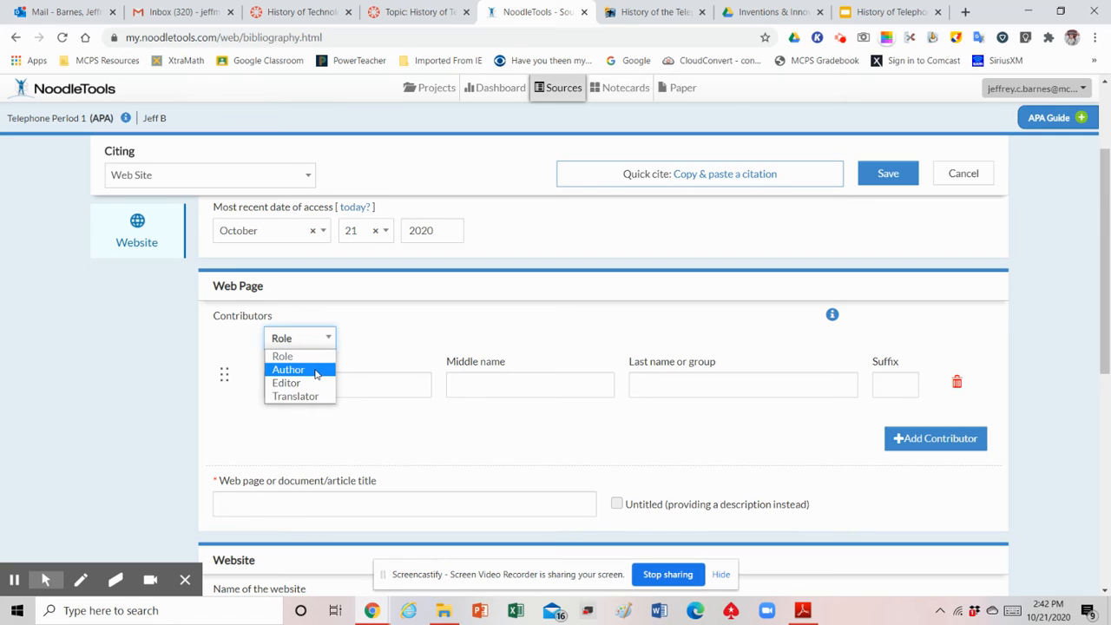
{"action": "left_click", "coordinate": [316, 371]}
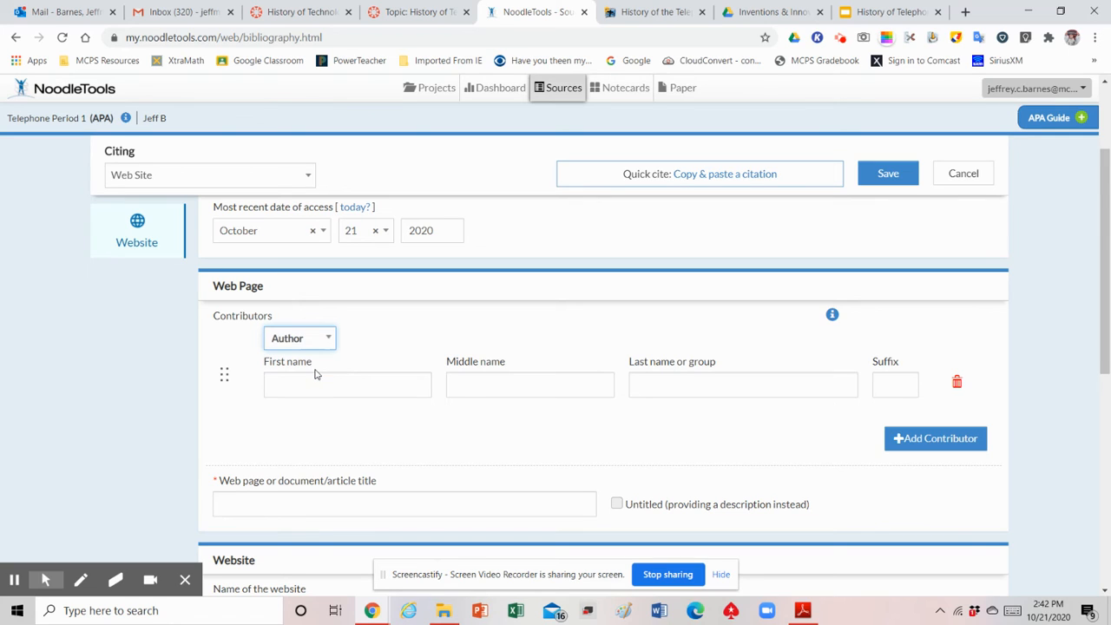
{"action": "left_click", "coordinate": [333, 381]}
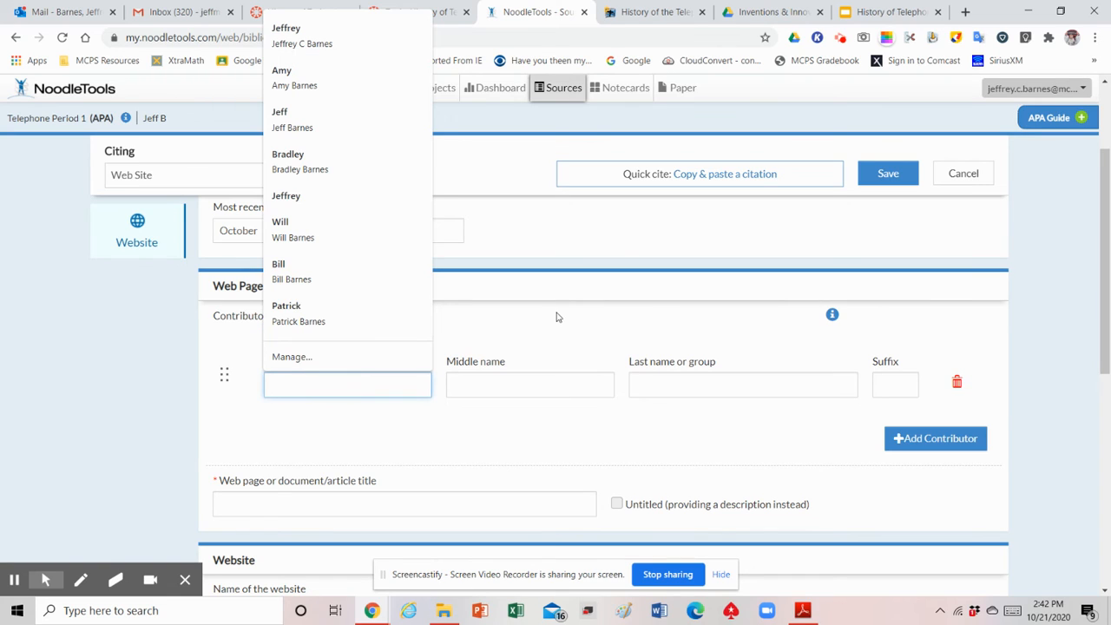
{"action": "type", "text": "Jason"}
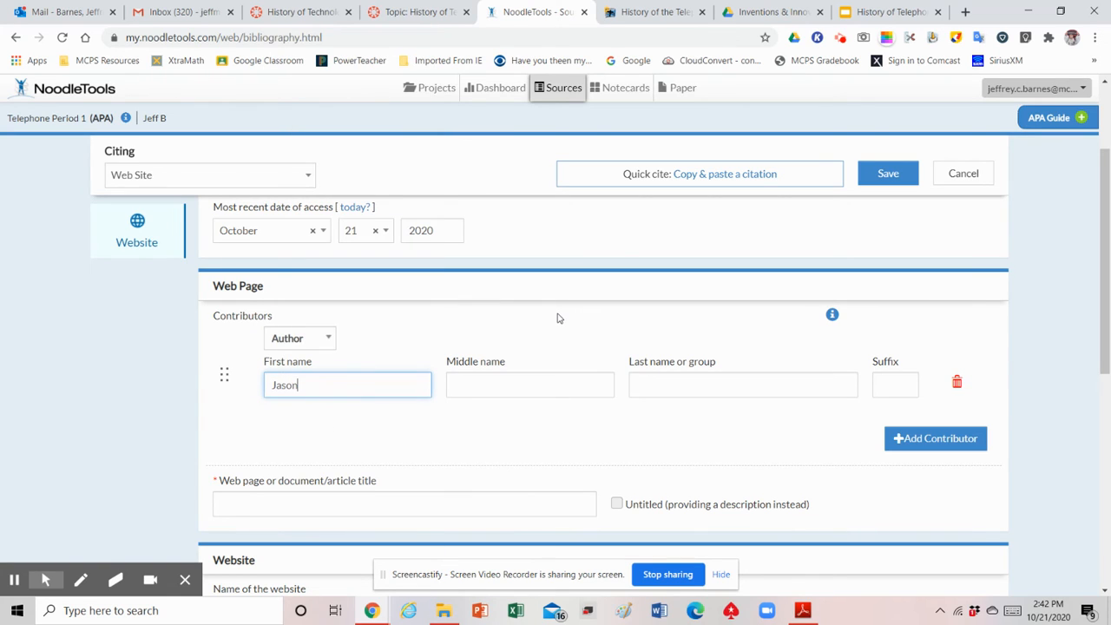
{"action": "key", "text": "Tab"}
{"action": "key", "text": "Tab"}
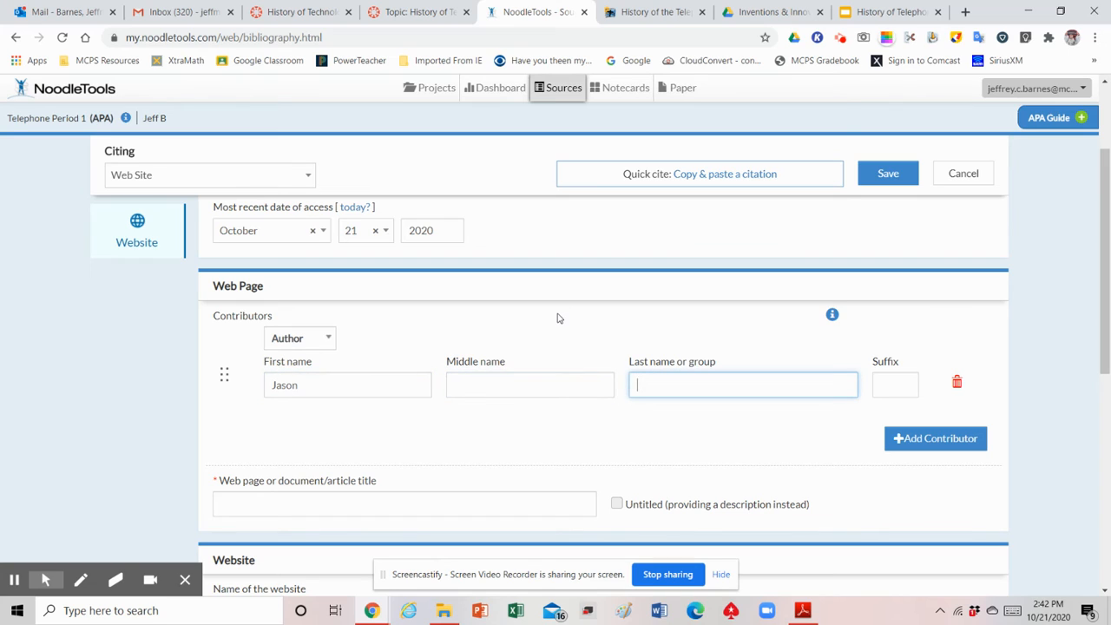
{"action": "type", "text": "Morris"}
Step: Copy the heading "History of the Telephone" from the ITPA article into the citation's web page title field
{"action": "scroll", "coordinate": [483, 455], "scroll_direction": "down", "scroll_amount": 1}
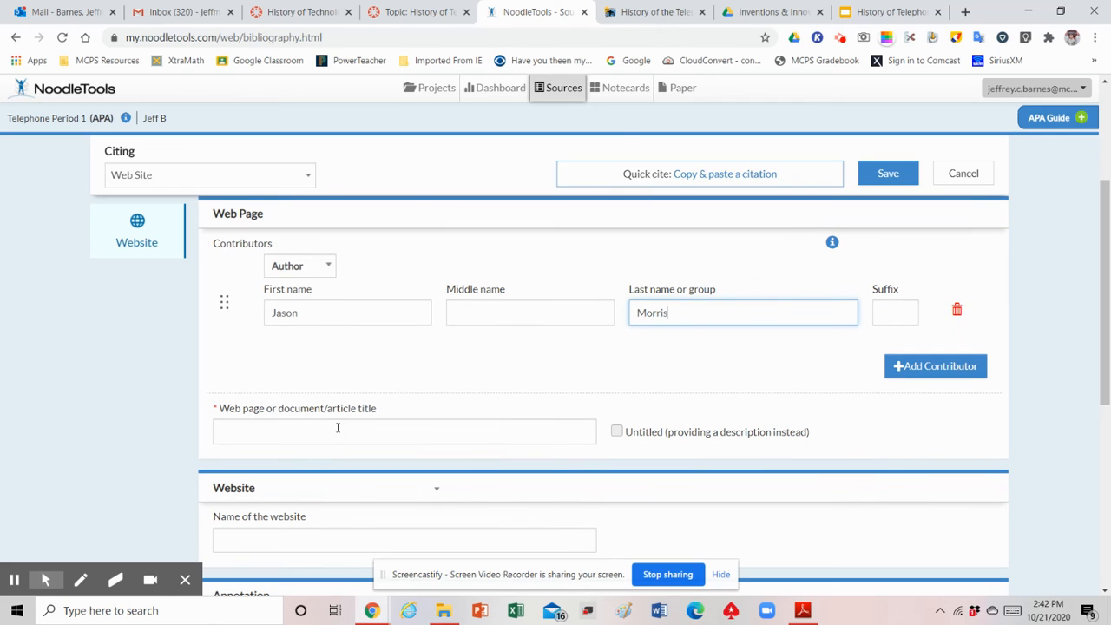
{"action": "left_click", "coordinate": [647, 15]}
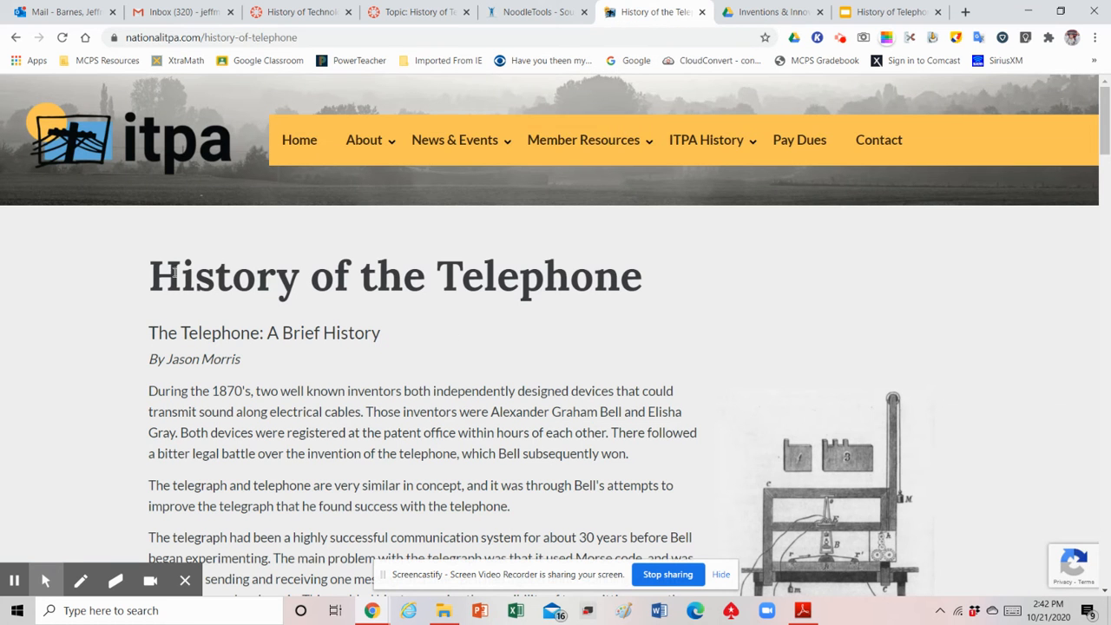
{"action": "left_click_drag", "start_coordinate": [147, 276], "coordinate": [665, 292]}
{"action": "key", "text": "ctrl+c"}
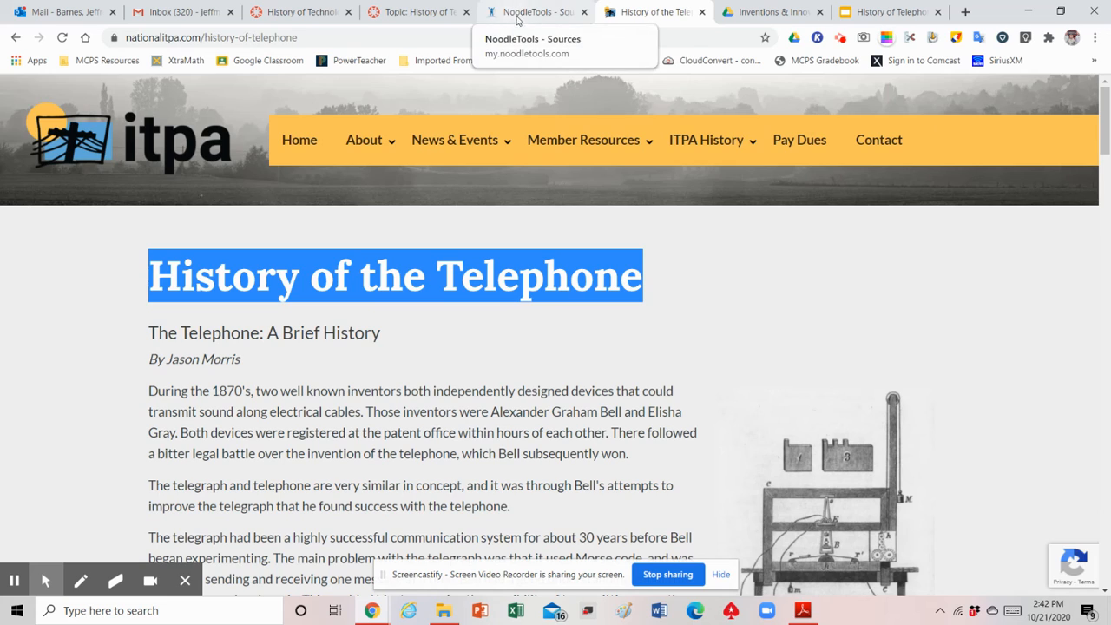
{"action": "left_click", "coordinate": [510, 14]}
{"action": "left_click", "coordinate": [278, 428]}
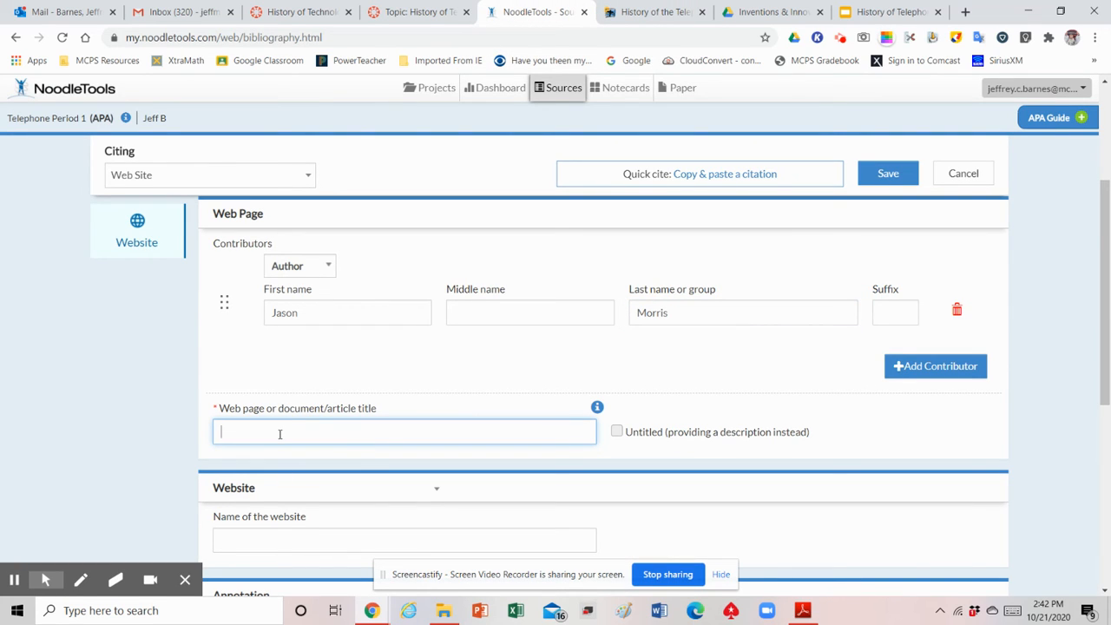
{"action": "key", "text": "ctrl+v"}
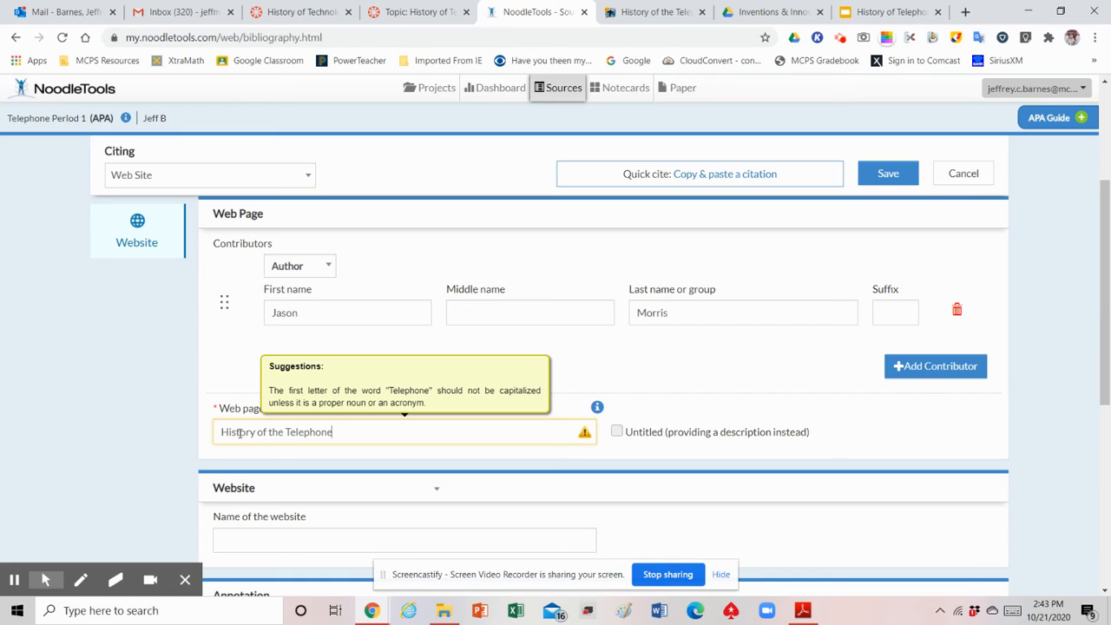
Step: Make the word "telephone" lowercase in the citation's title so it reads "History of the telephone"
{"action": "left_click", "coordinate": [289, 431]}
{"action": "key", "text": "BackSpace"}
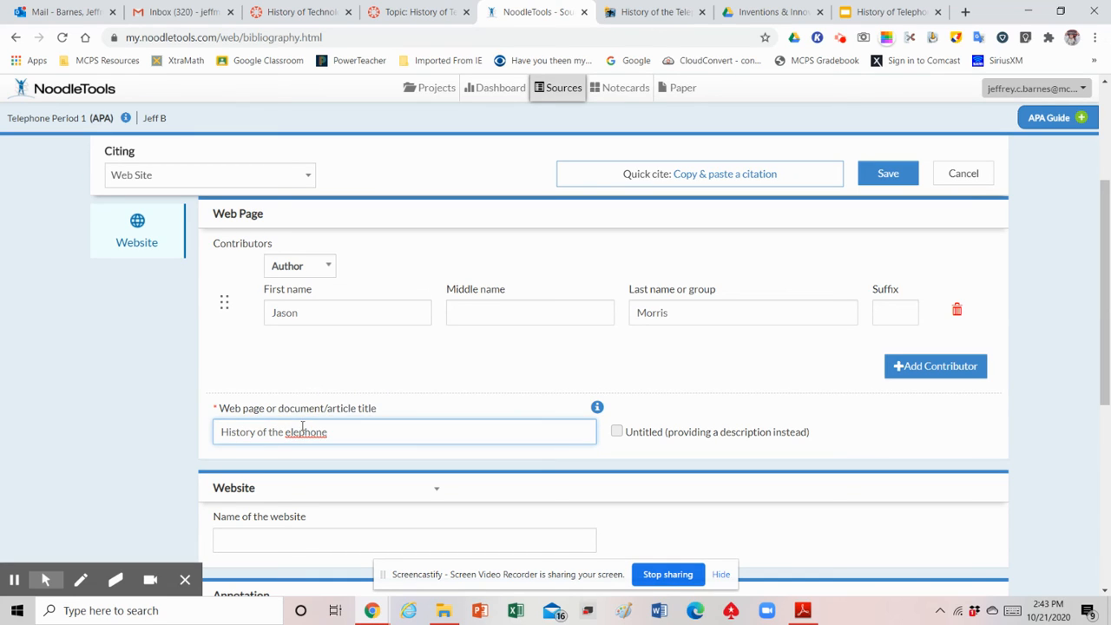
{"action": "type", "text": "t"}
{"action": "left_click", "coordinate": [355, 427]}
Step: Open the ITPA home page in a new tab from the article's site logo to find the website's full name
{"action": "scroll", "coordinate": [468, 431], "scroll_direction": "down", "scroll_amount": 2}
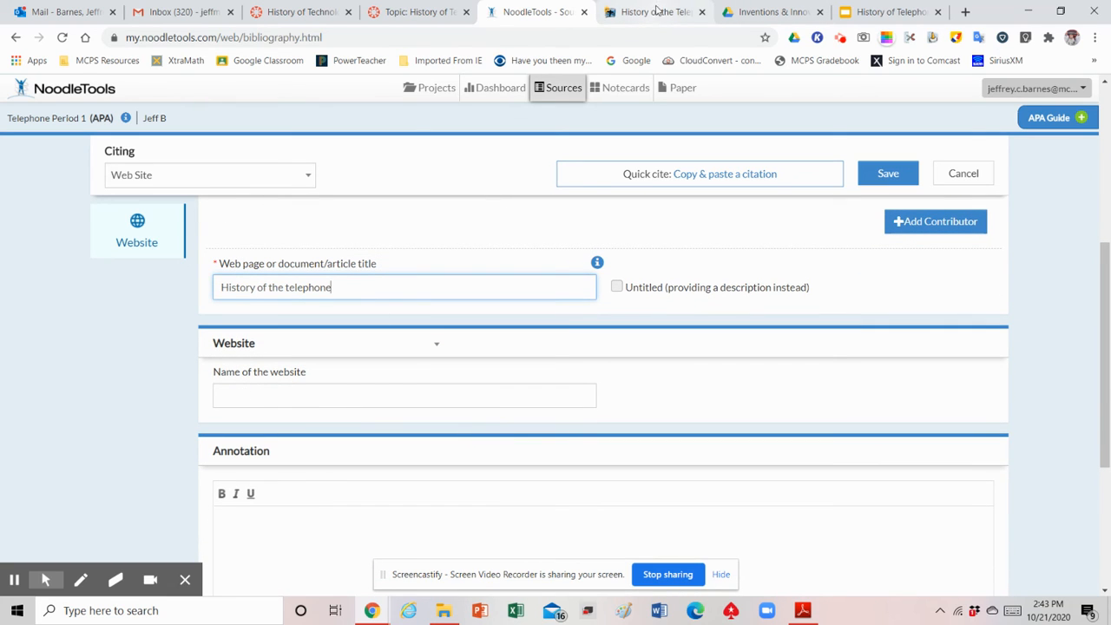
{"action": "left_click", "coordinate": [654, 13]}
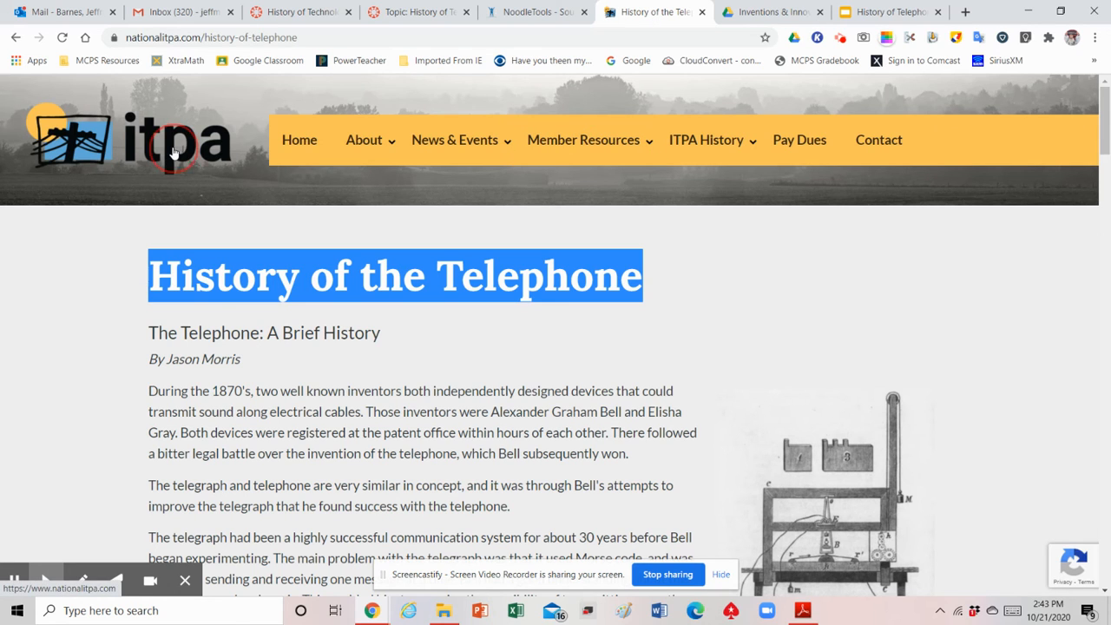
{"action": "right_click", "coordinate": [174, 153]}
{"action": "left_click", "coordinate": [209, 159]}
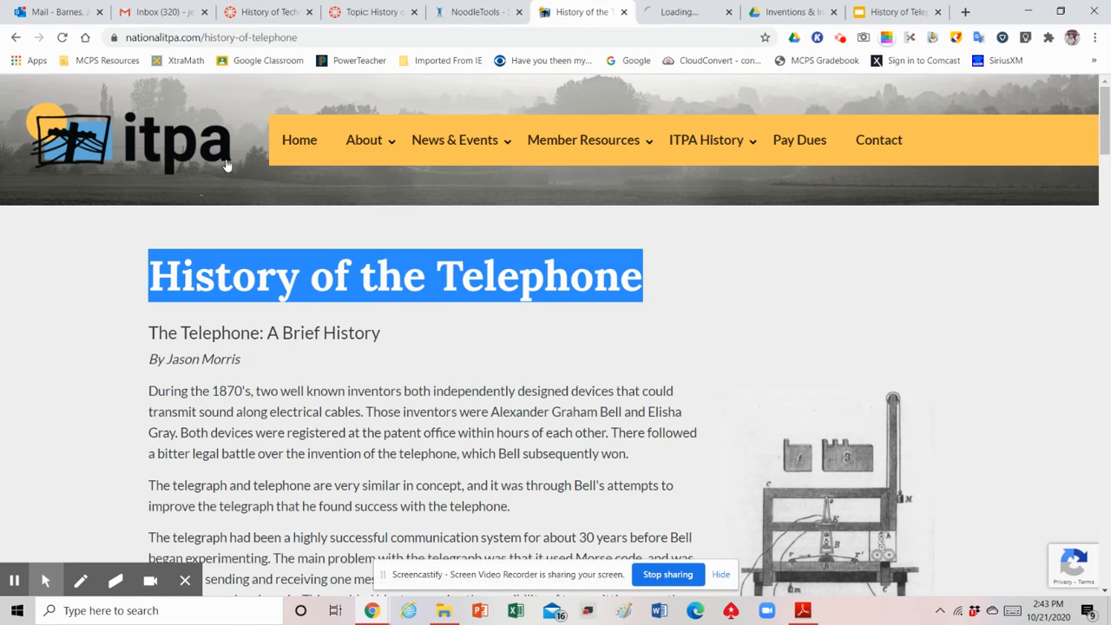
{"action": "left_click", "coordinate": [685, 16]}
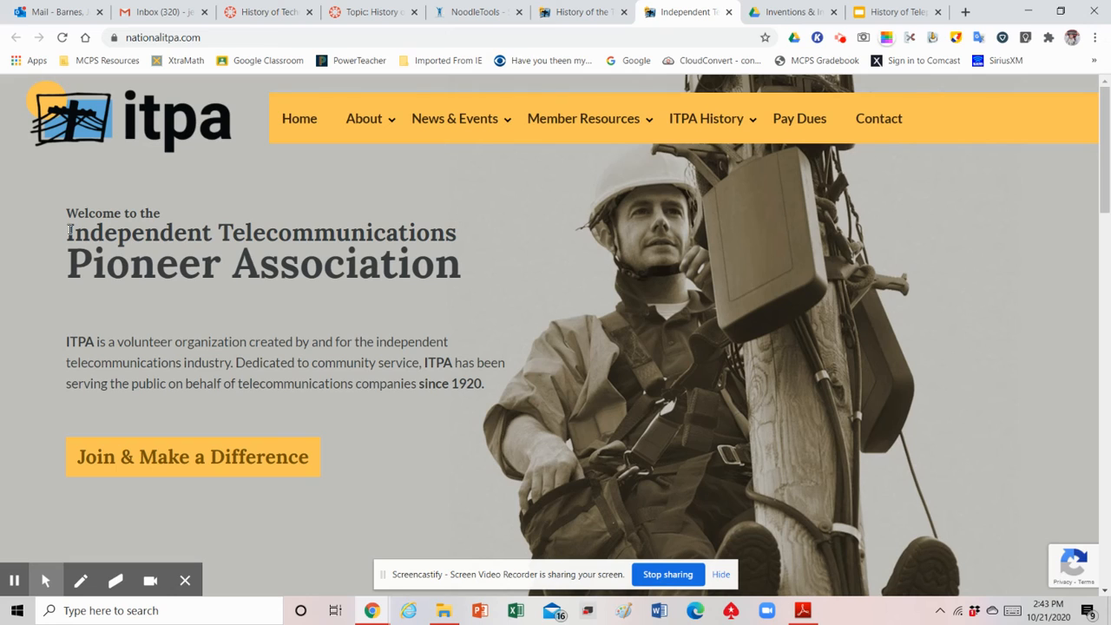
Step: Copy "Independent Telecommunications Pioneer Association" from the ITPA home page into the citation's website name field
{"action": "left_click_drag", "start_coordinate": [69, 232], "coordinate": [500, 268]}
{"action": "key", "text": "ctrl+c"}
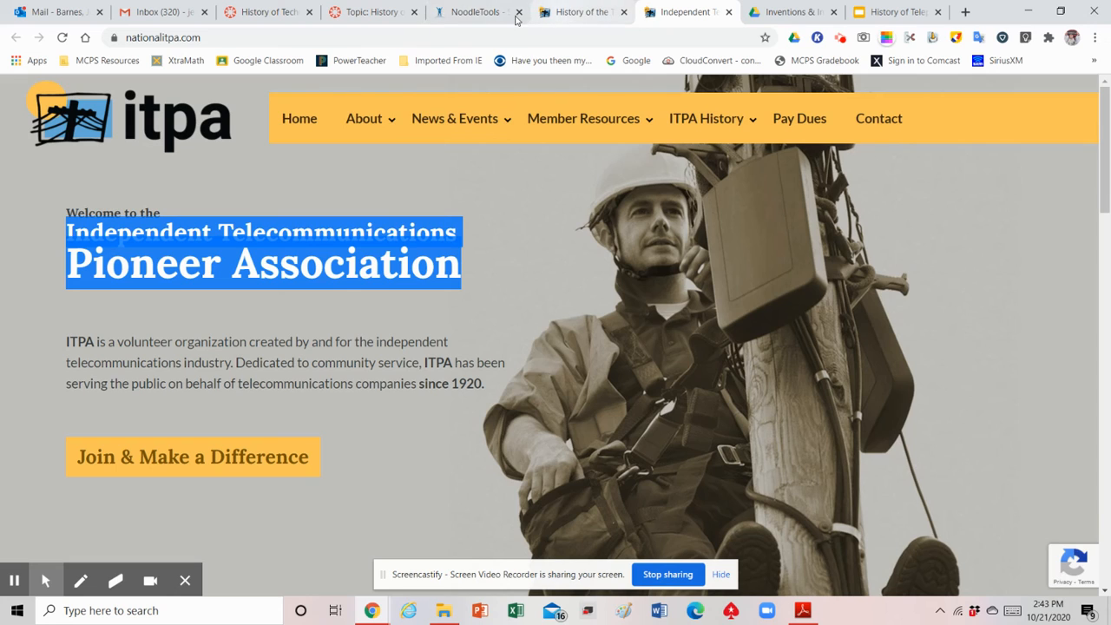
{"action": "left_click", "coordinate": [475, 12]}
{"action": "left_click", "coordinate": [278, 391]}
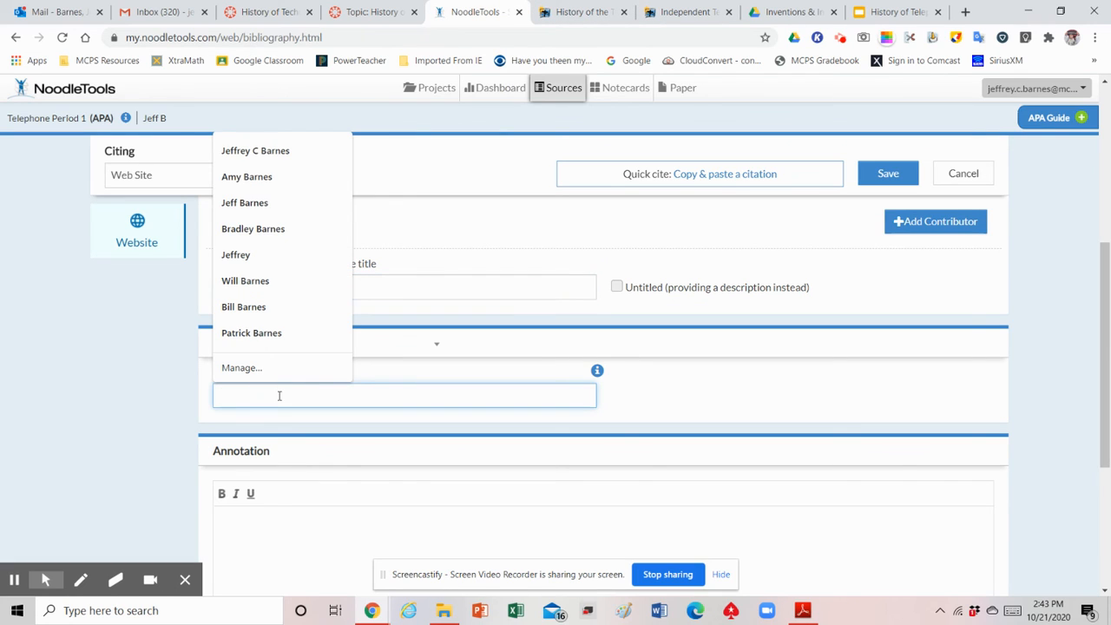
{"action": "key", "text": "ctrl+v"}
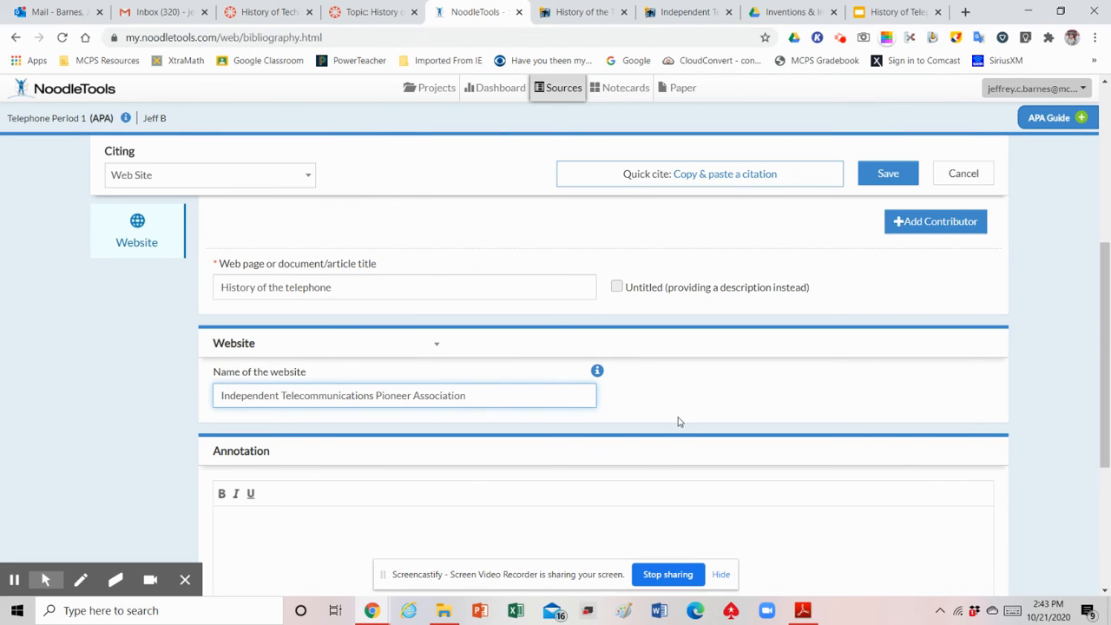
Step: Review the remaining fields of the citation form, leave the annotation empty, and save the web site citation
{"action": "scroll", "coordinate": [680, 422], "scroll_direction": "down", "scroll_amount": 1}
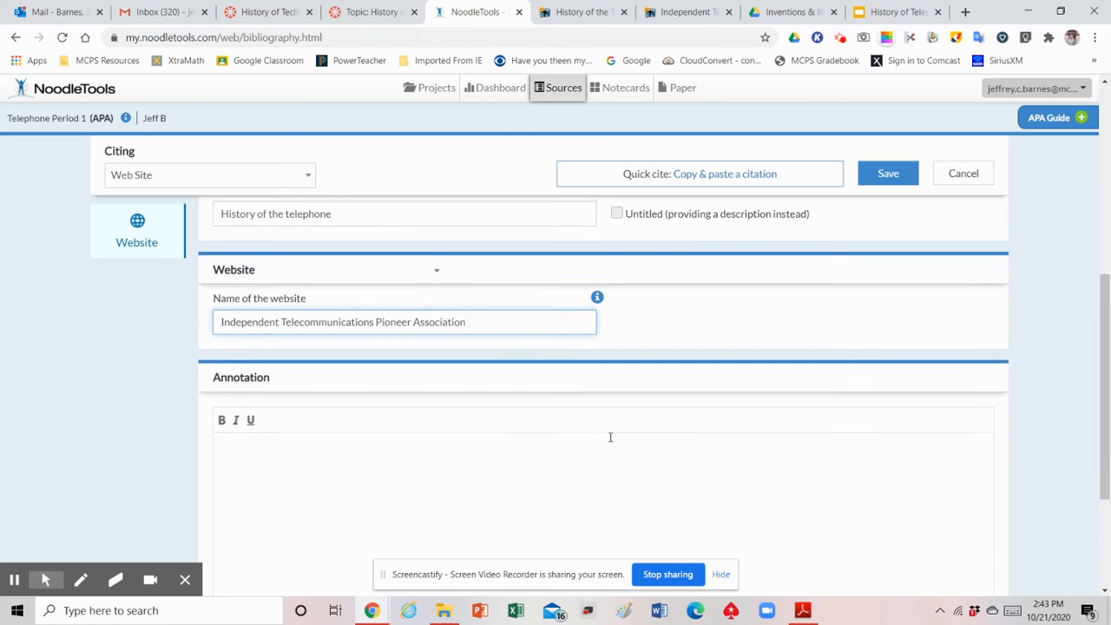
{"action": "scroll", "coordinate": [573, 403], "scroll_direction": "down", "scroll_amount": 1}
{"action": "scroll", "coordinate": [568, 414], "scroll_direction": "down", "scroll_amount": 1}
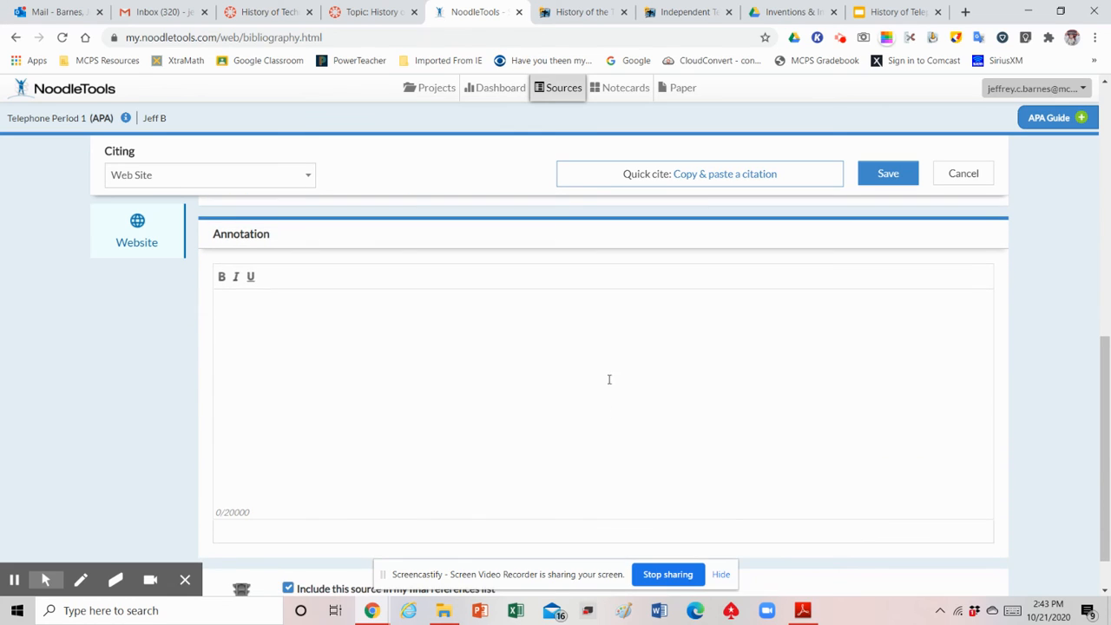
{"action": "scroll", "coordinate": [580, 370], "scroll_direction": "down", "scroll_amount": 1}
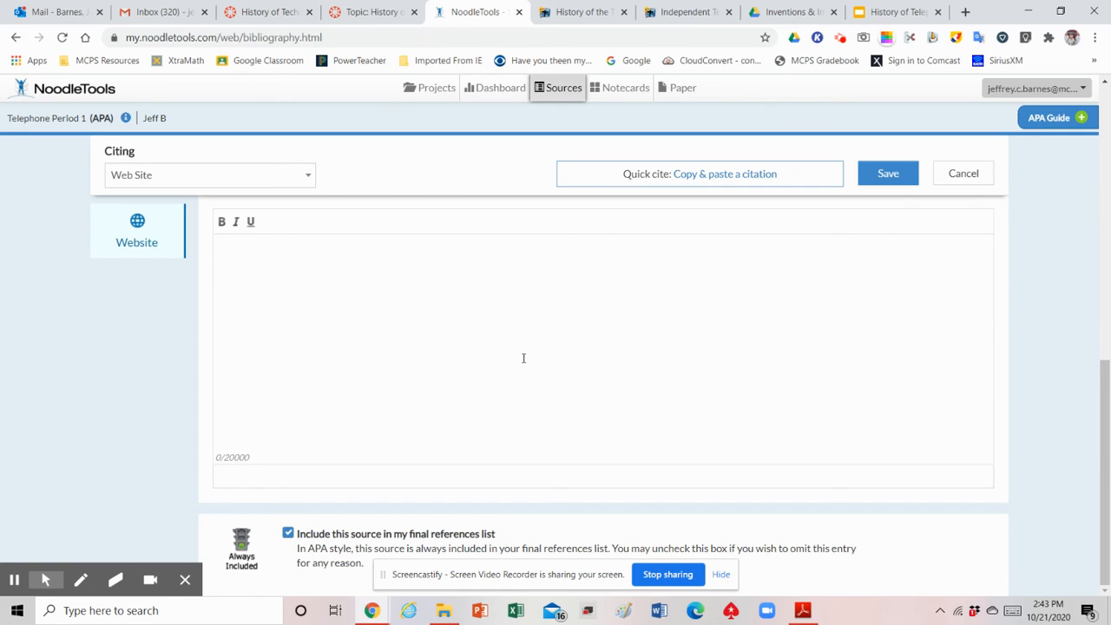
{"action": "scroll", "coordinate": [523, 358], "scroll_direction": "up", "scroll_amount": 2}
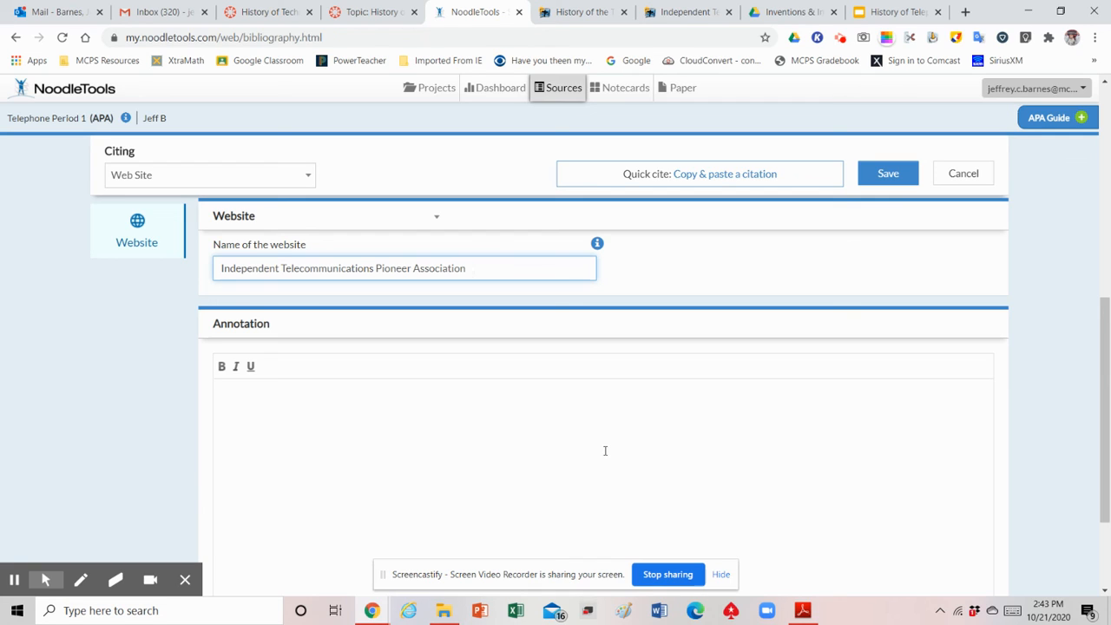
{"action": "scroll", "coordinate": [721, 457], "scroll_direction": "up", "scroll_amount": 3}
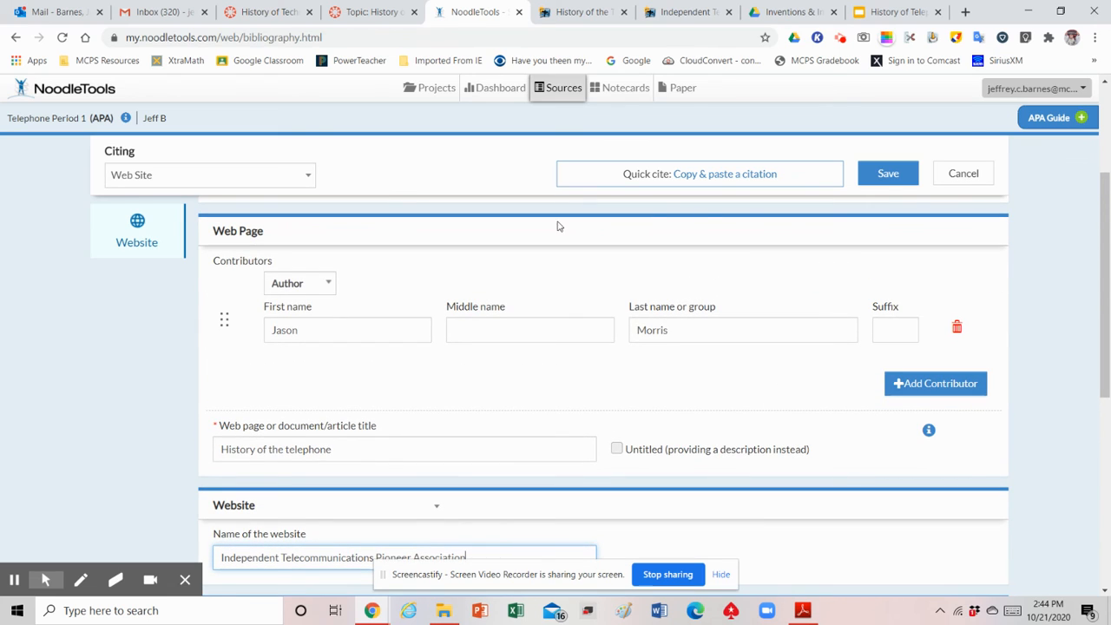
{"action": "left_click", "coordinate": [887, 175]}
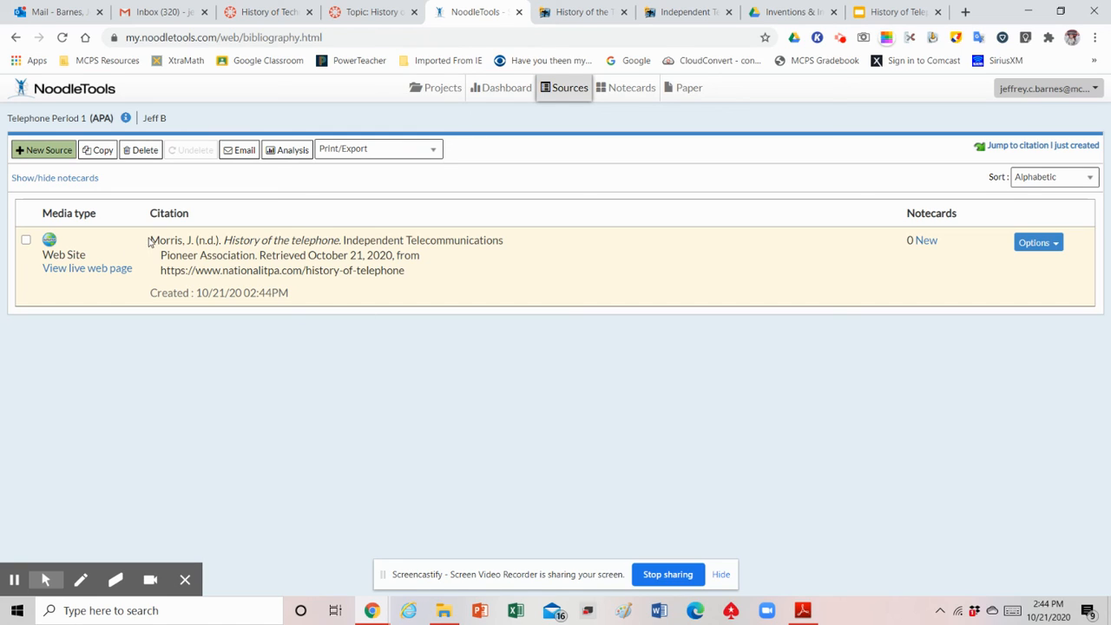
Step: Select the full text of the saved citation and switch to the Citations slide of the History of Telephone presentation in Google Slides
{"action": "left_click_drag", "start_coordinate": [152, 236], "coordinate": [414, 272]}
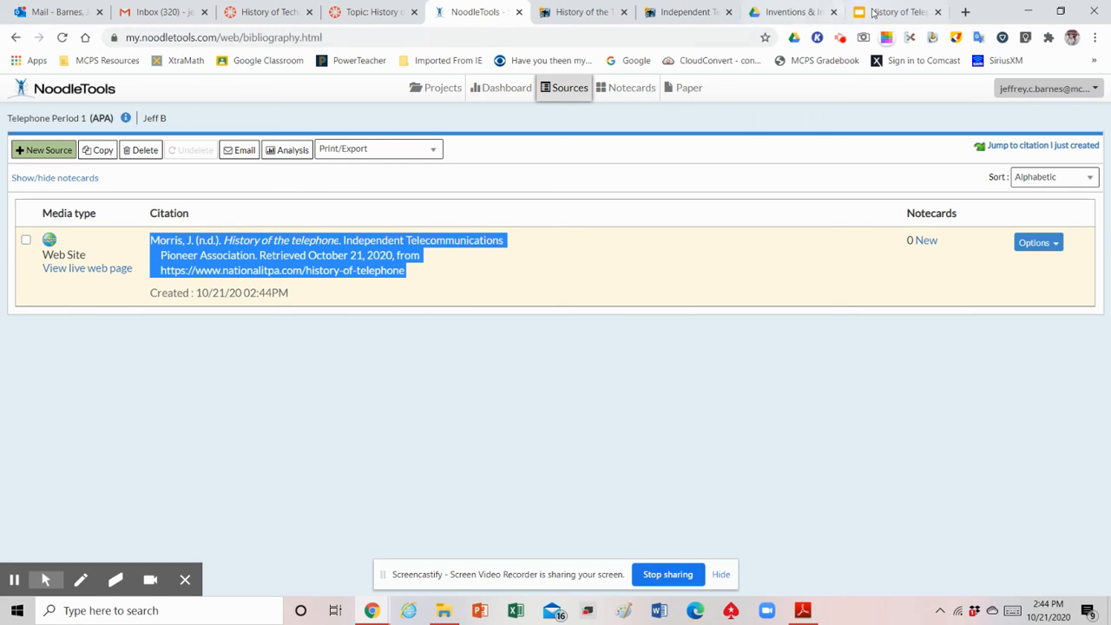
{"action": "left_click", "coordinate": [881, 14]}
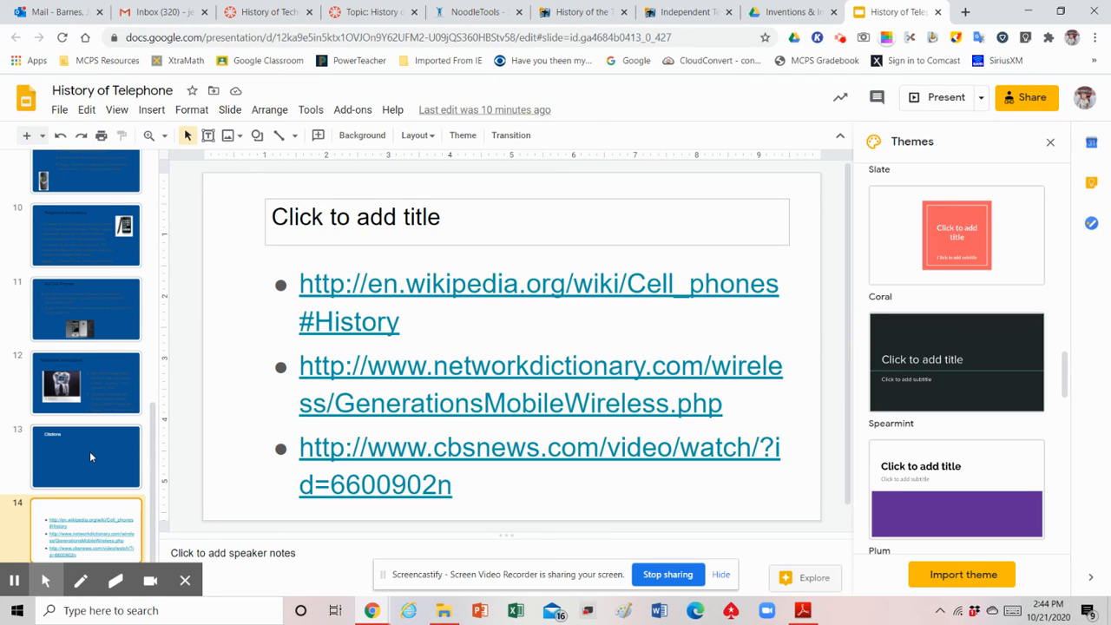
{"action": "left_click", "coordinate": [90, 451]}
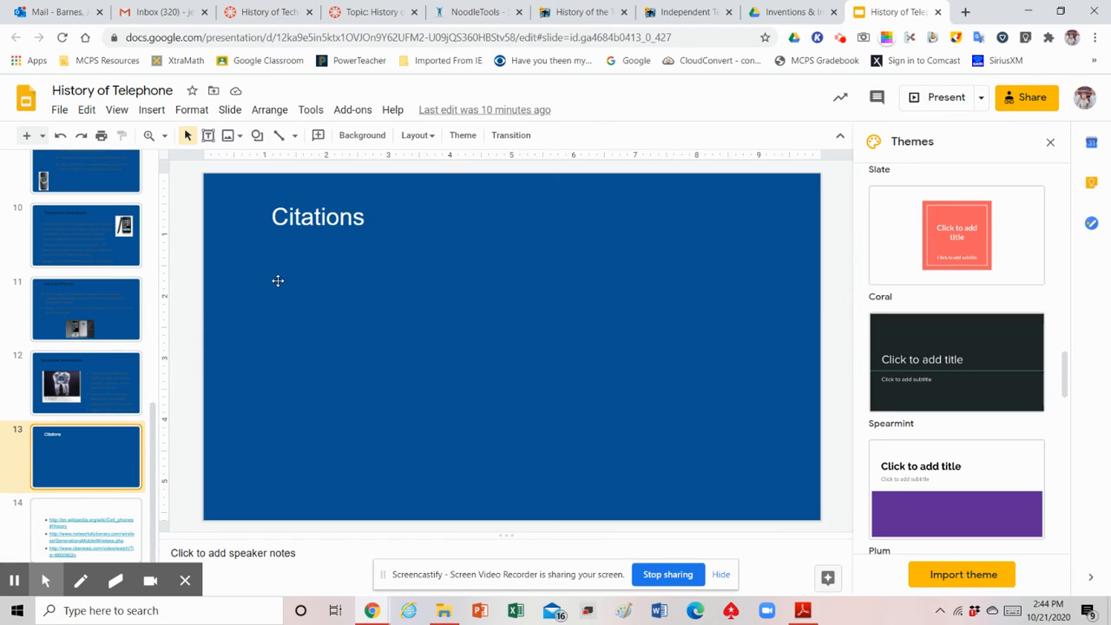
Step: Apply bulleted list formatting to the empty text box below the Citations title on slide 13
{"action": "left_click", "coordinate": [273, 275]}
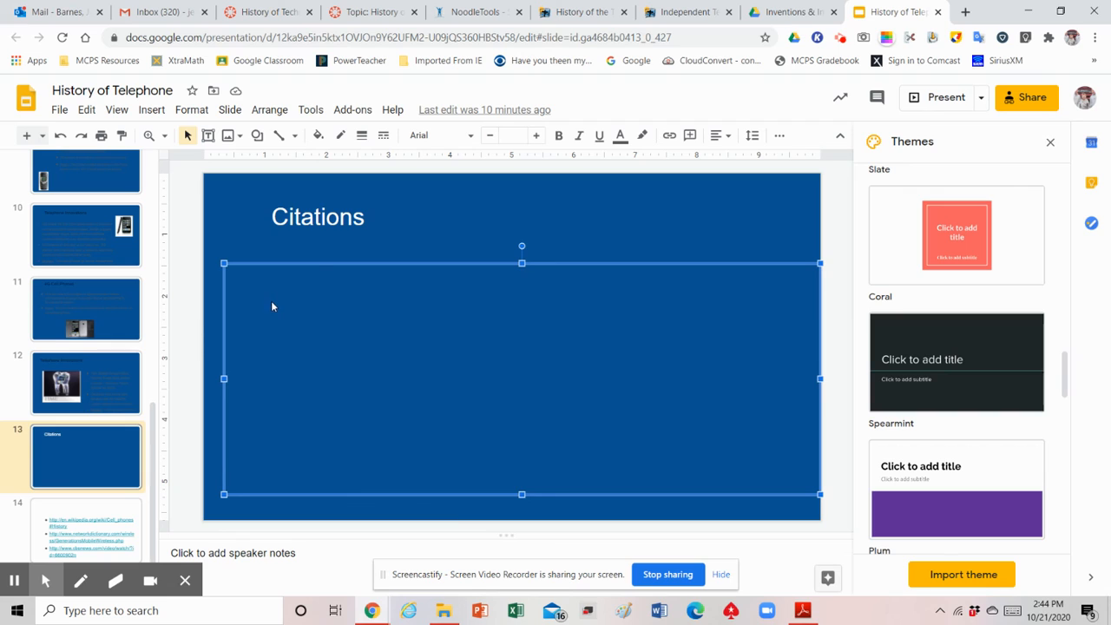
{"action": "left_click", "coordinate": [777, 139]}
{"action": "left_click", "coordinate": [579, 164]}
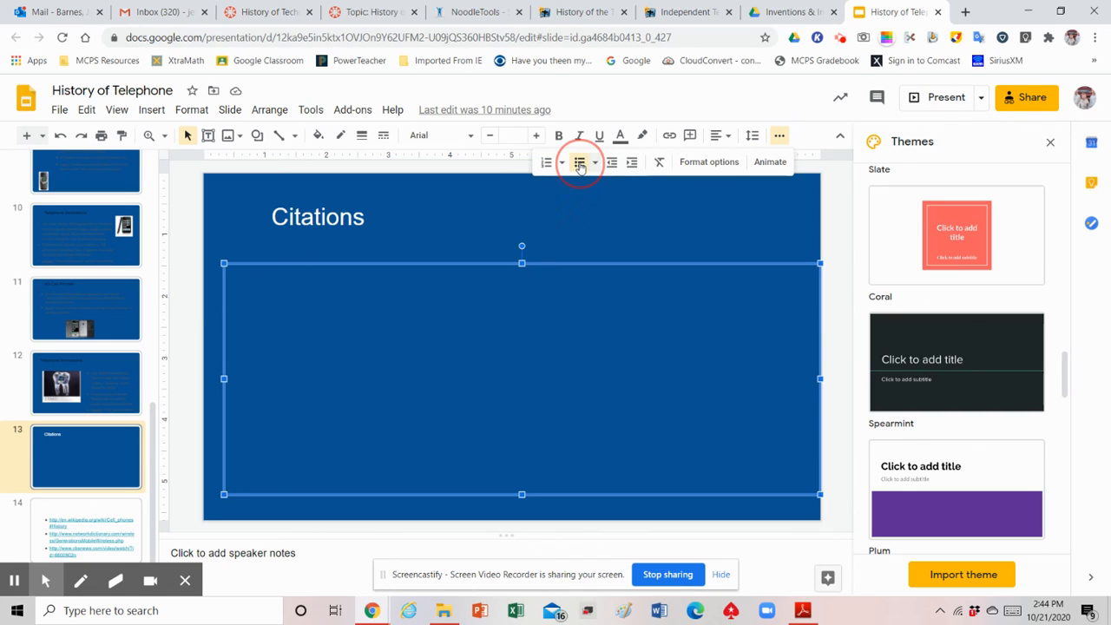
{"action": "left_click", "coordinate": [261, 298]}
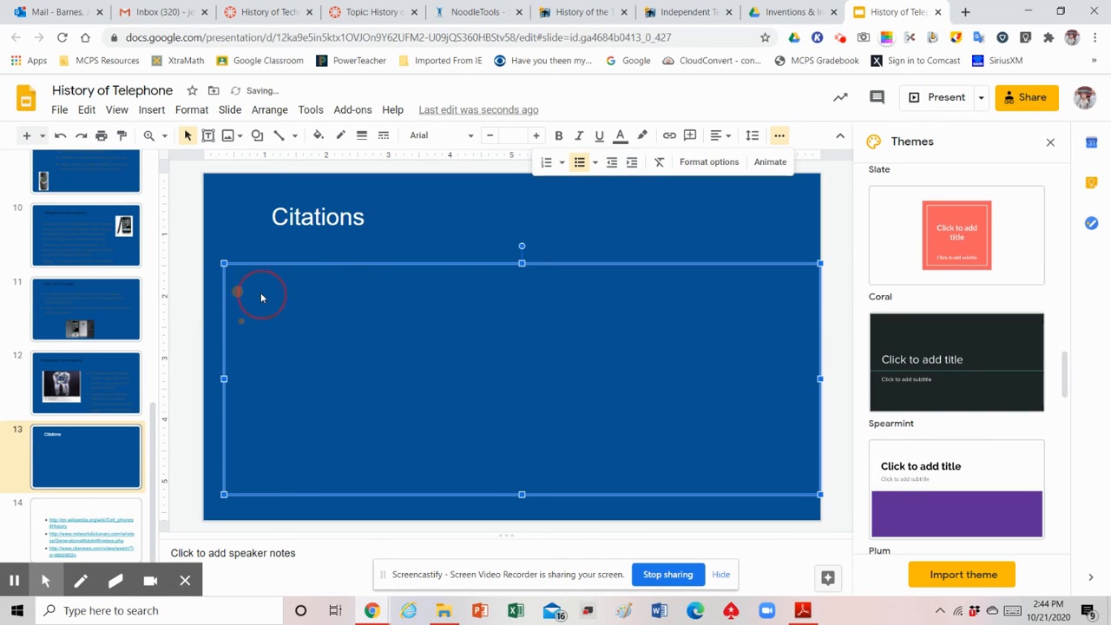